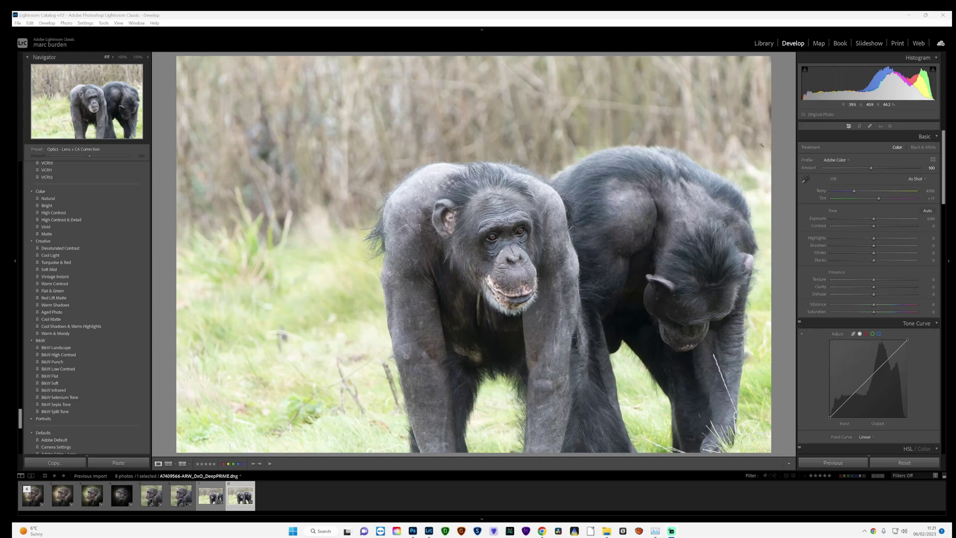
Pull the crop borders in tightly around the front chimpanzee's head.
left_click(859, 127)
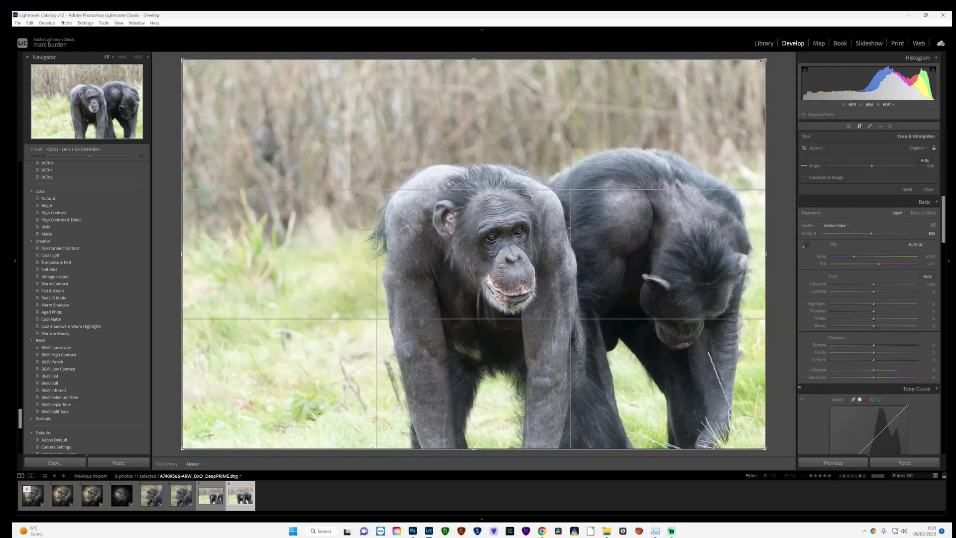
left_click_drag(765, 60, 688, 82)
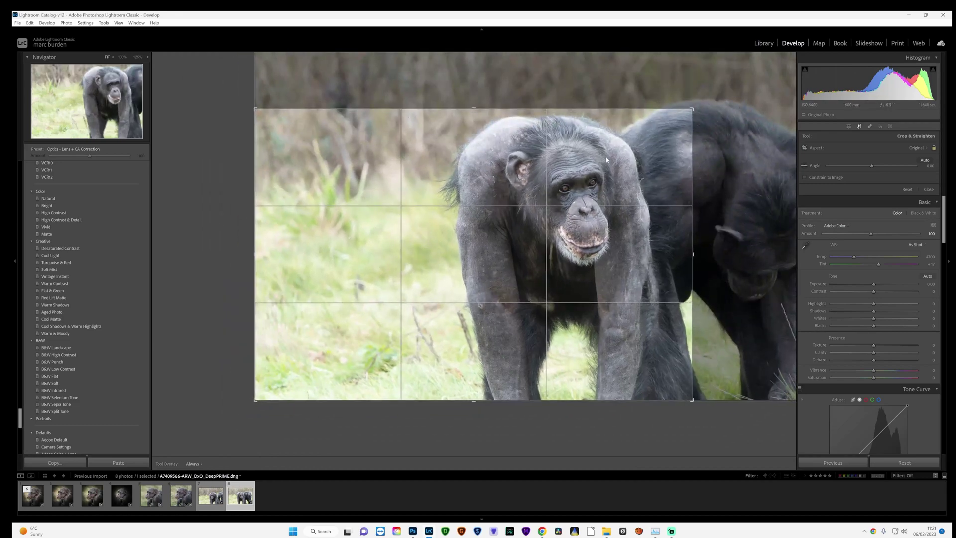
left_click_drag(253, 400, 342, 369)
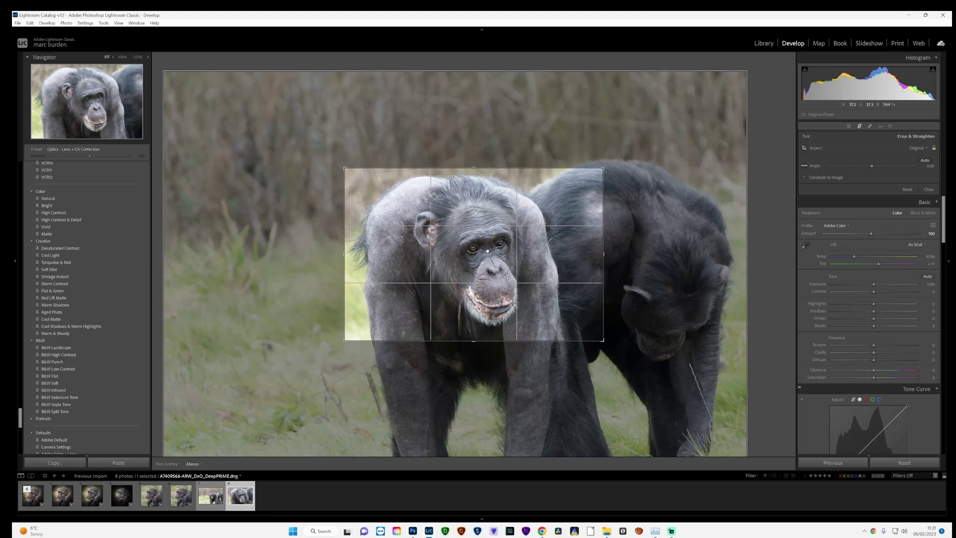
Lock the crop to a 1 x 1 square aspect and apply it, then recheck the framing.
left_click(915, 148)
left_click(896, 180)
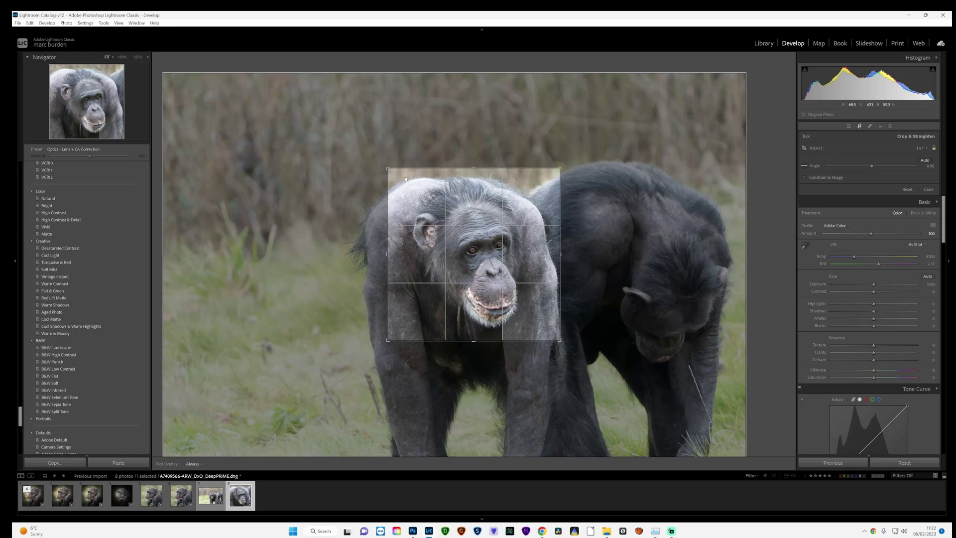
key("r")
key("r")
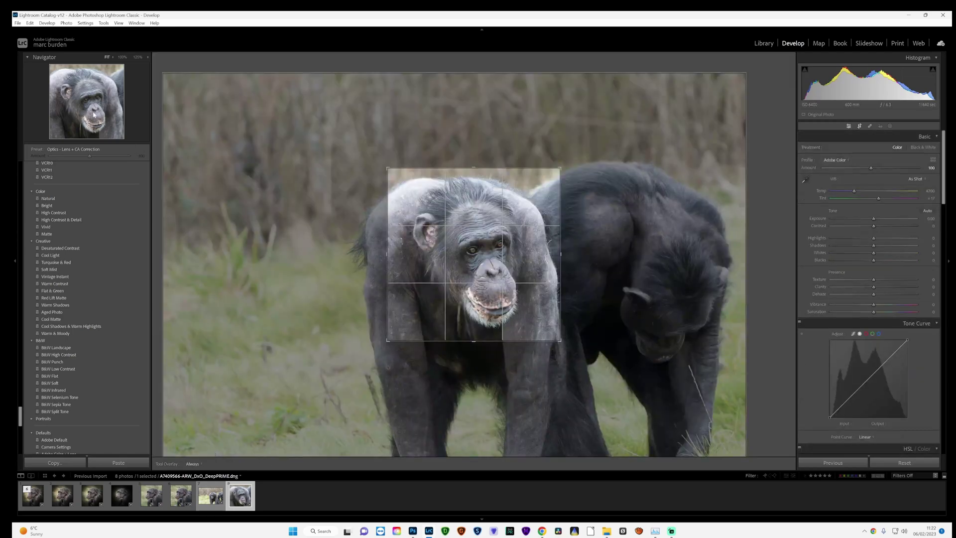
key("r")
key("r")
key("r")
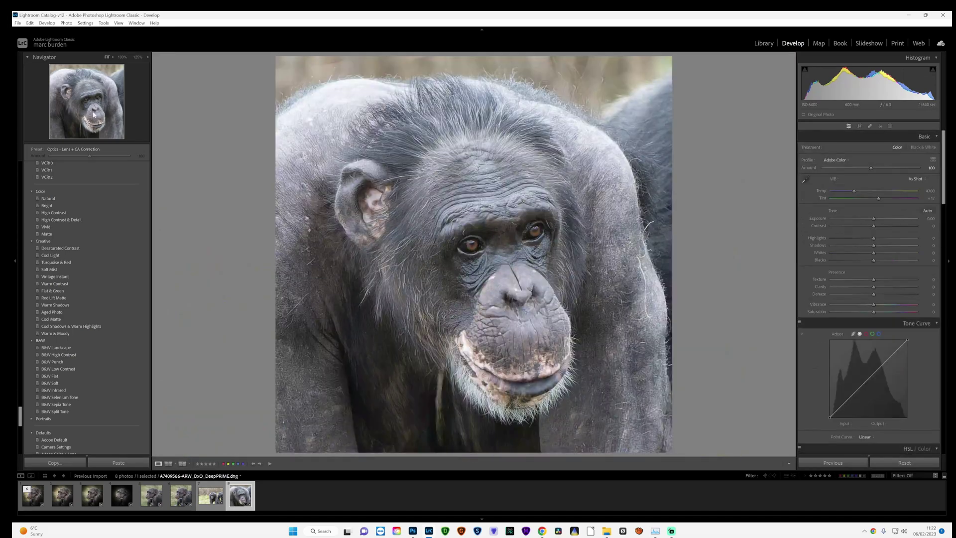
key("r")
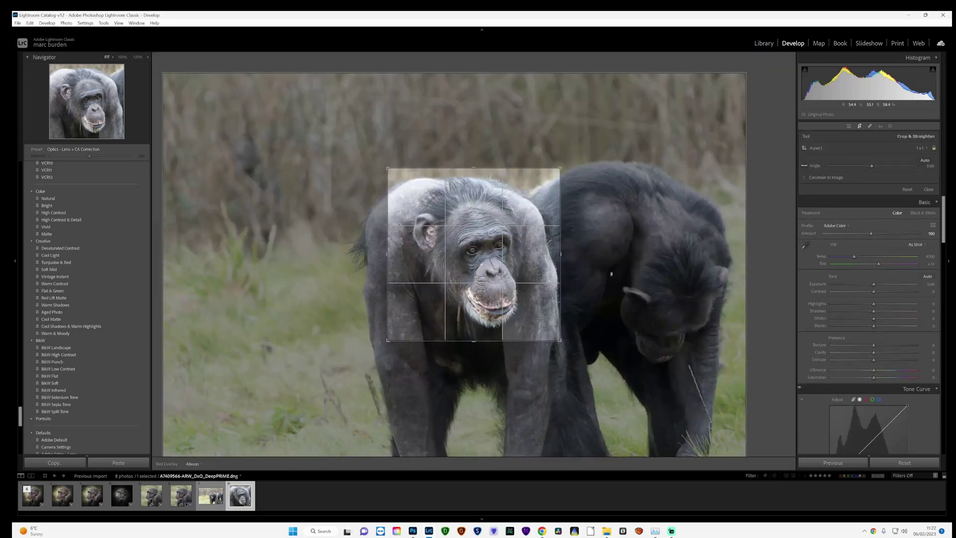
Set Exposure to -0.17, Highlights to -81, Temp to 4977 and Green saturation to -10.
left_click(849, 127)
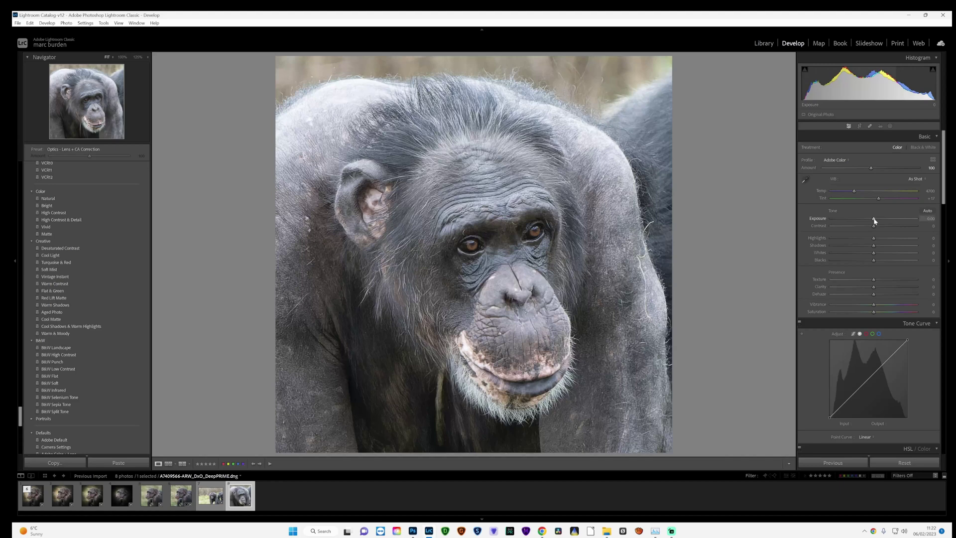
left_click_drag(874, 221, 872, 221)
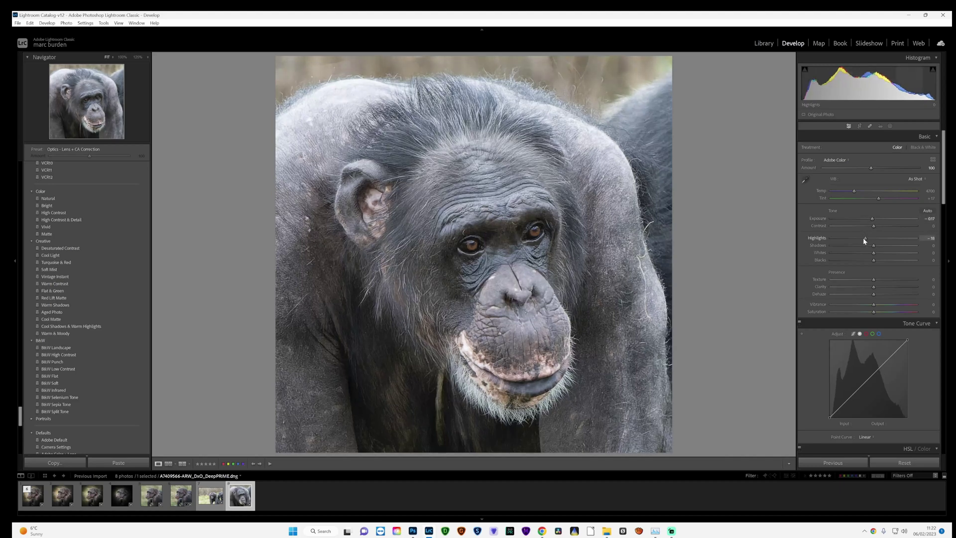
left_click_drag(863, 238, 886, 241)
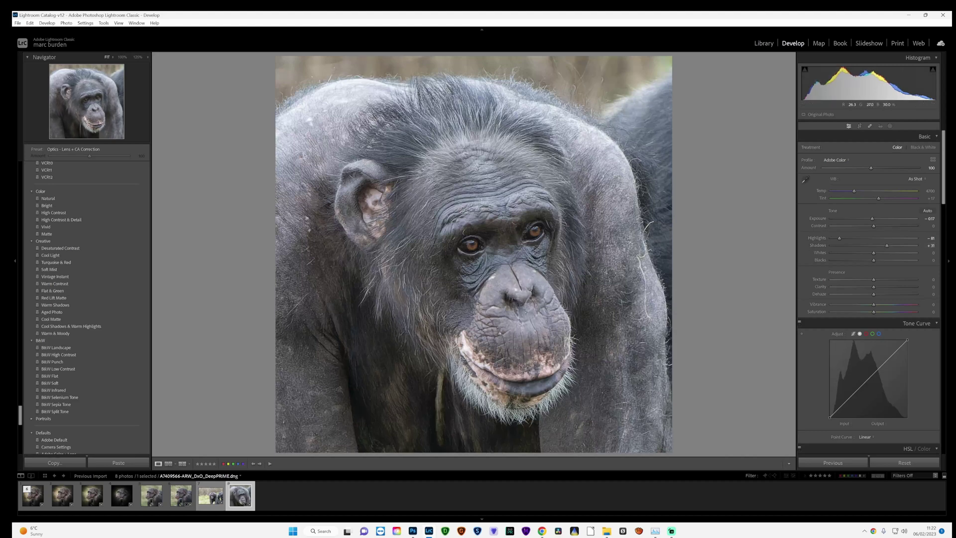
left_click_drag(851, 191, 857, 191)
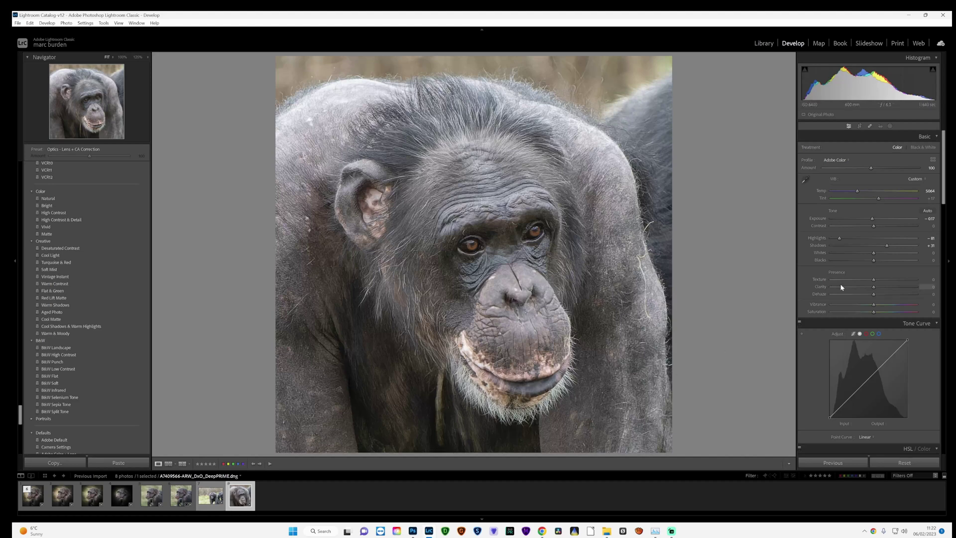
scroll(867, 328, "down", 5)
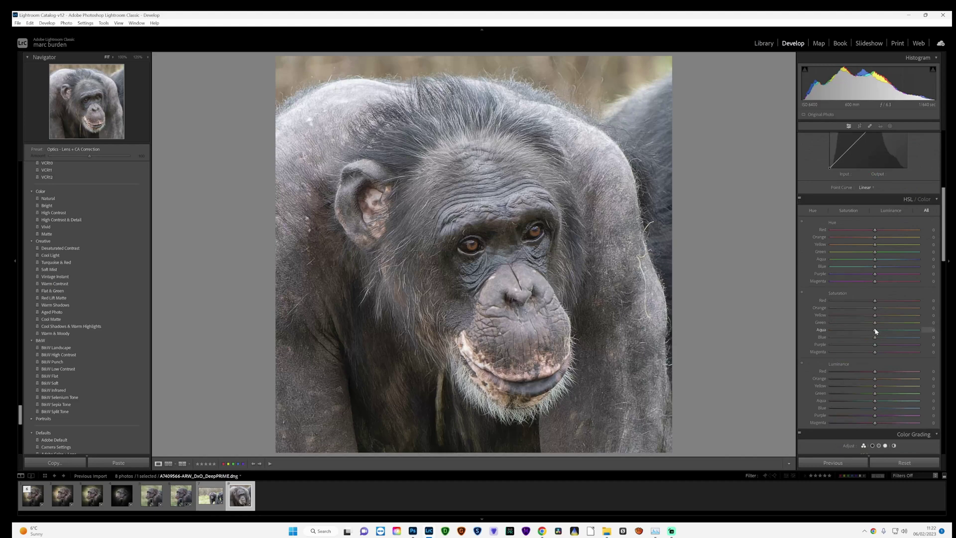
left_click_drag(875, 323, 870, 325)
Apply the Heavy preset from the Vignetting group in the Presets panel.
scroll(109, 344, "down", 10)
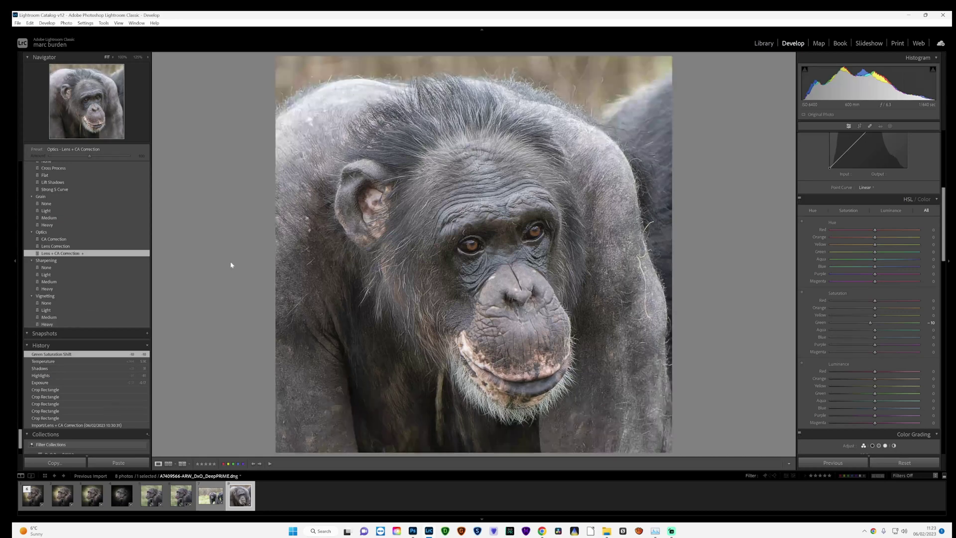
scroll(61, 226, "up", 3)
scroll(62, 229, "down", 6)
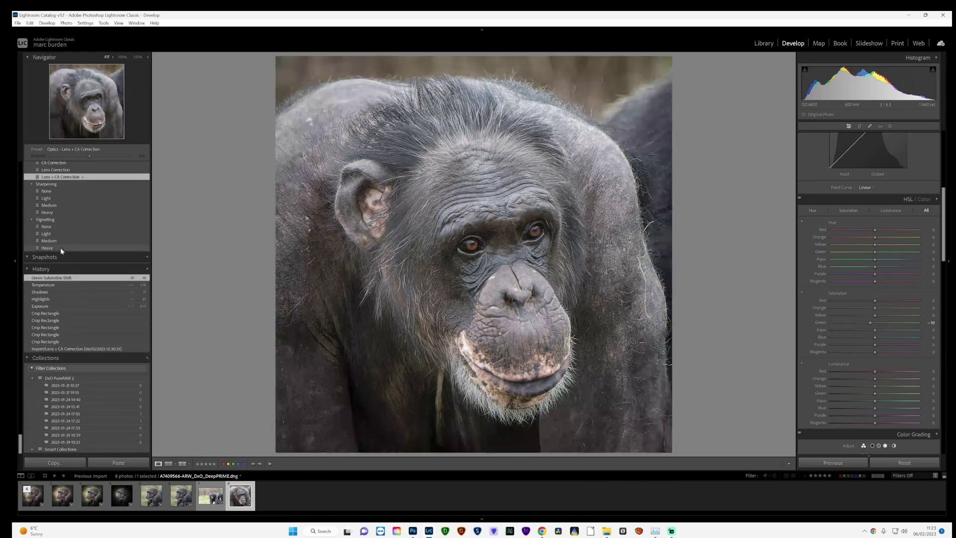
left_click(61, 248)
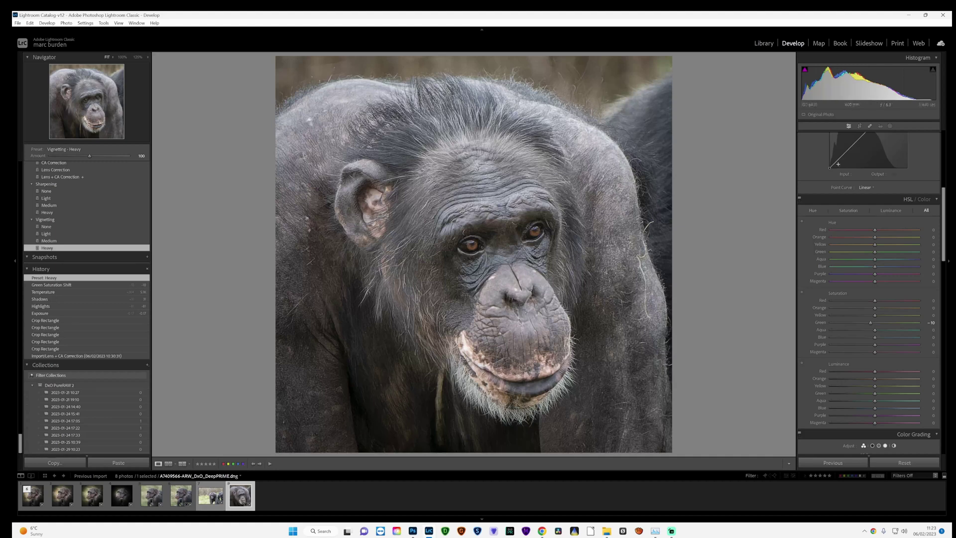
Add a Radial Gradient mask and size it to centre on the chimp's face.
left_click(890, 128)
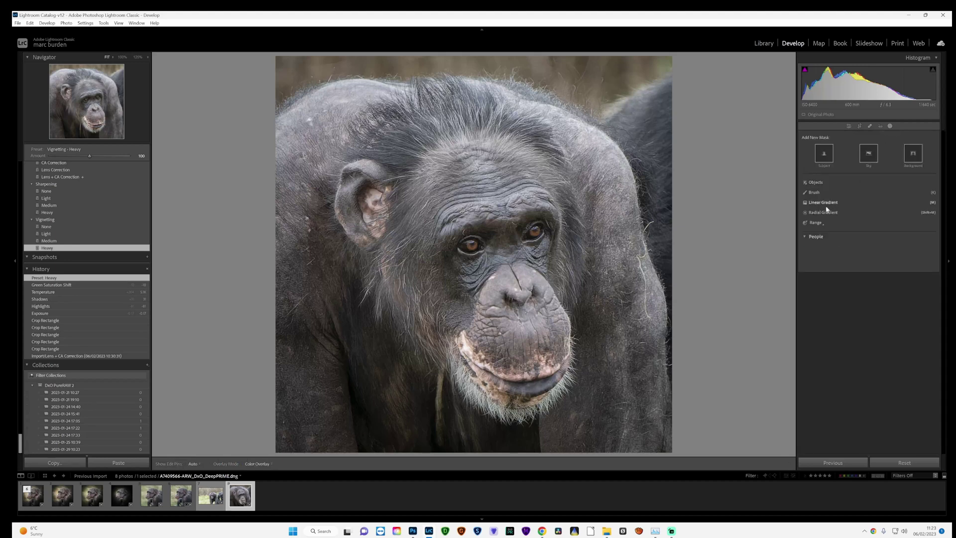
left_click(823, 213)
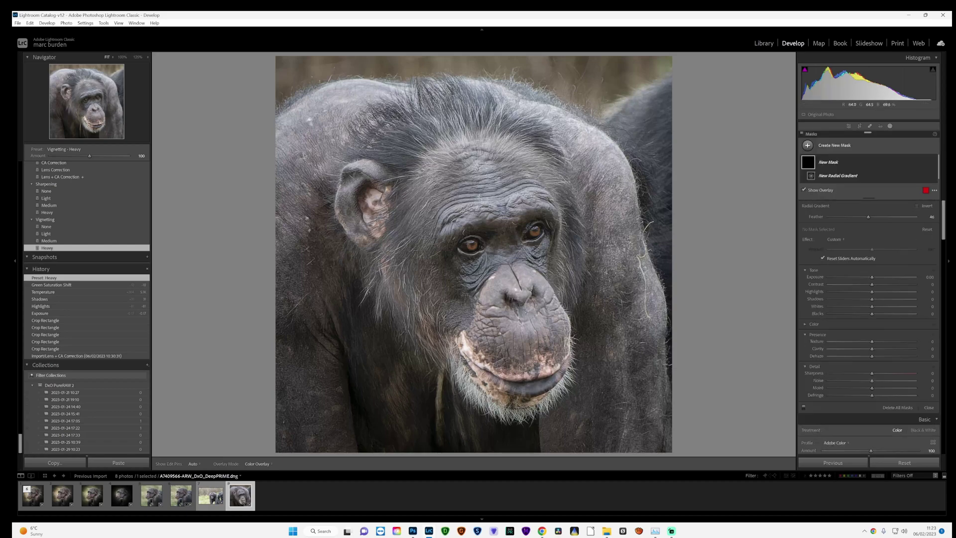
left_click_drag(479, 177, 736, 416)
left_click_drag(483, 192, 488, 292)
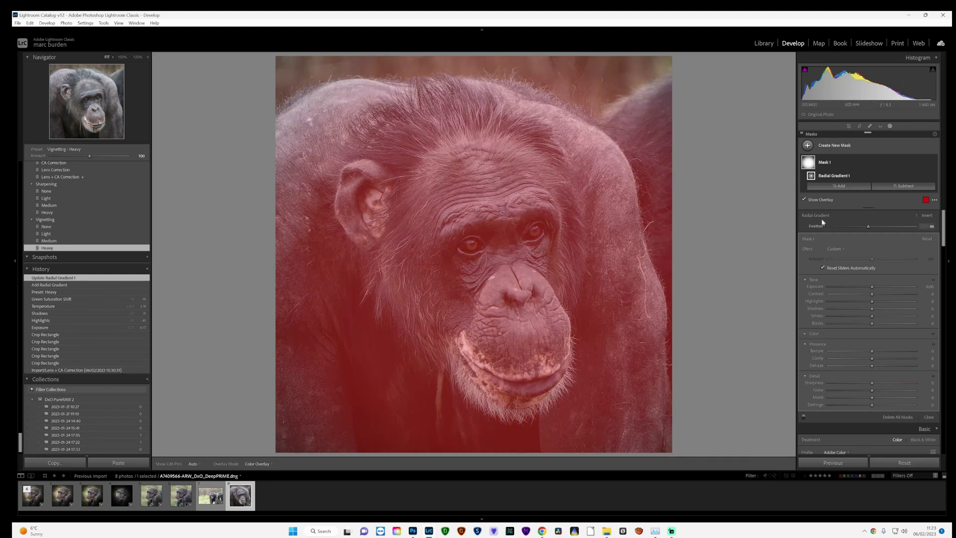
Invert the mask, hide its overlay, lower the background exposure and lift its shadows.
left_click(917, 215)
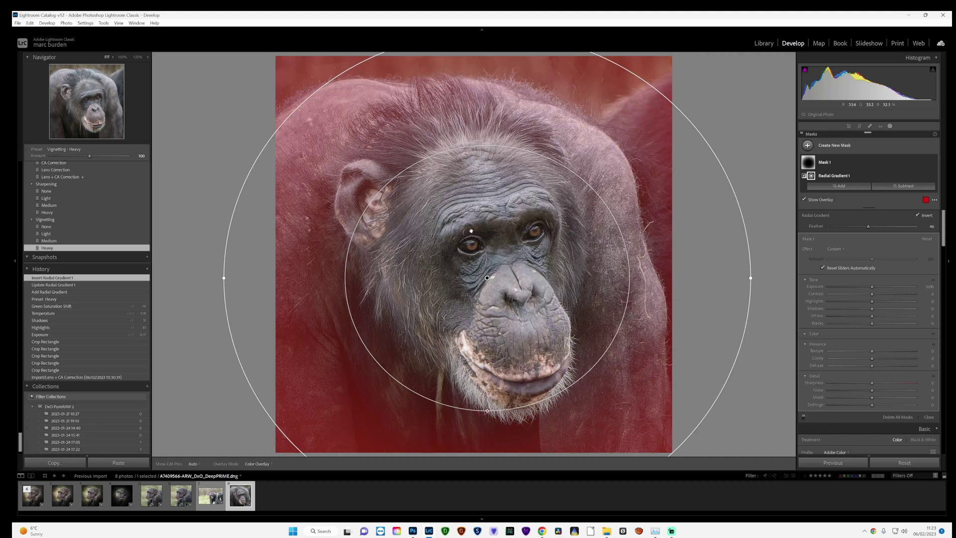
left_click(803, 199)
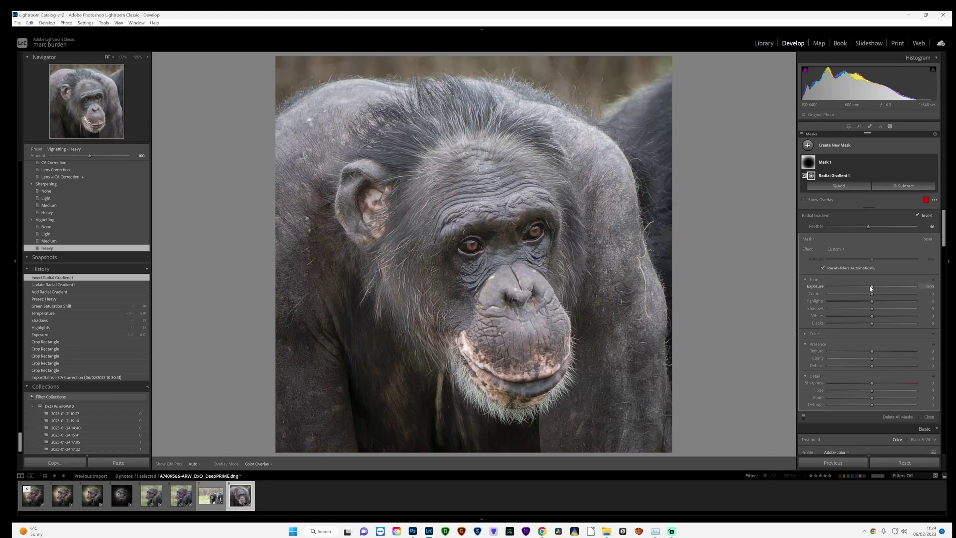
left_click_drag(870, 288, 840, 281)
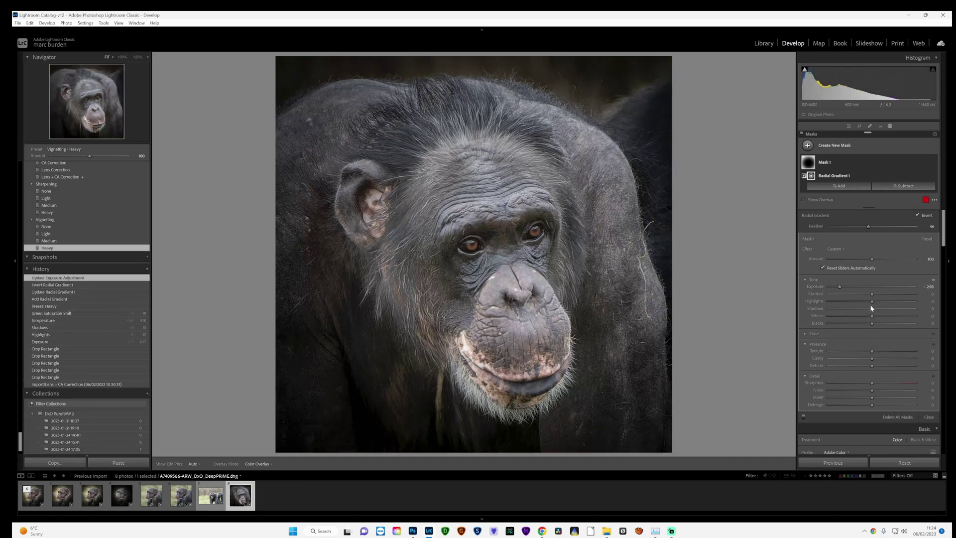
left_click_drag(873, 308, 860, 293)
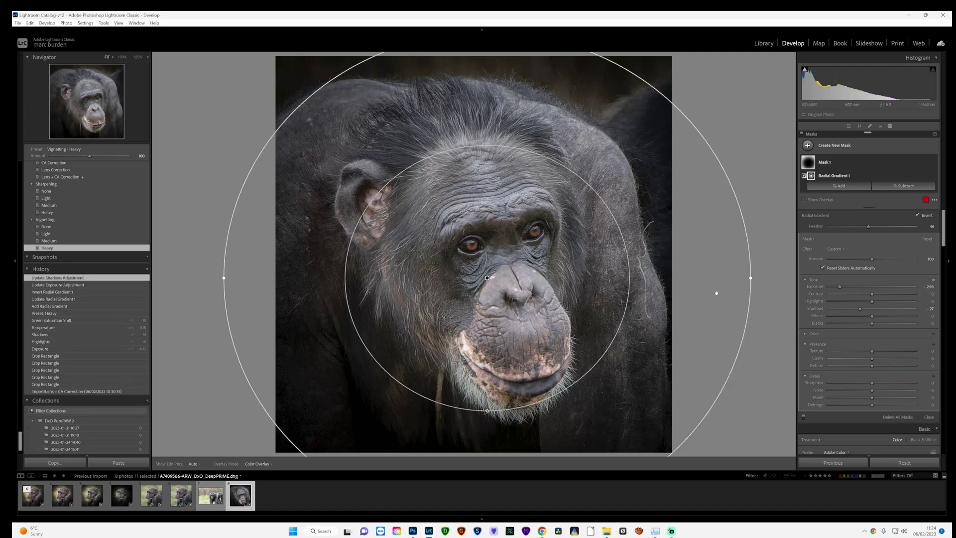
Raise Contrast, Whites to +14, Clarity to +10 and Saturation to +2.
left_click(849, 127)
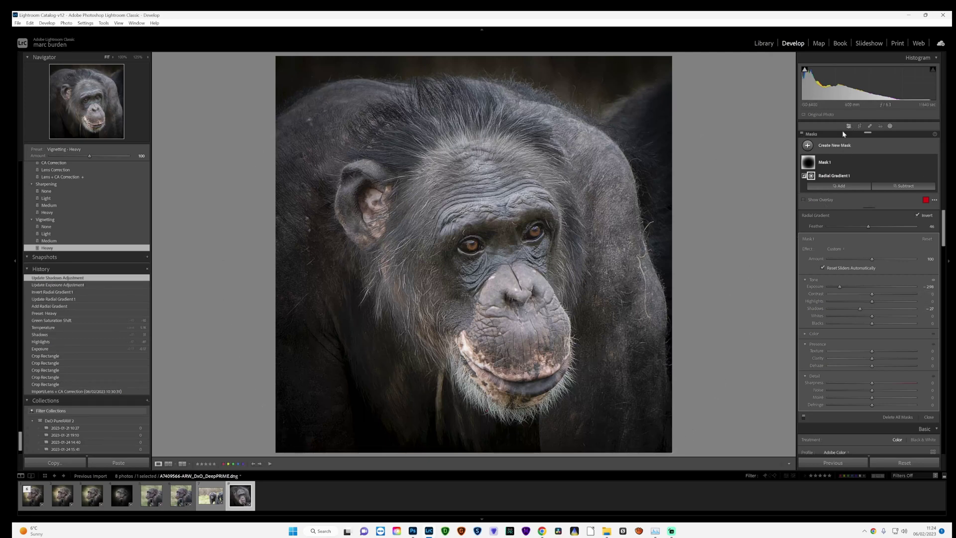
scroll(871, 257, "down", 2)
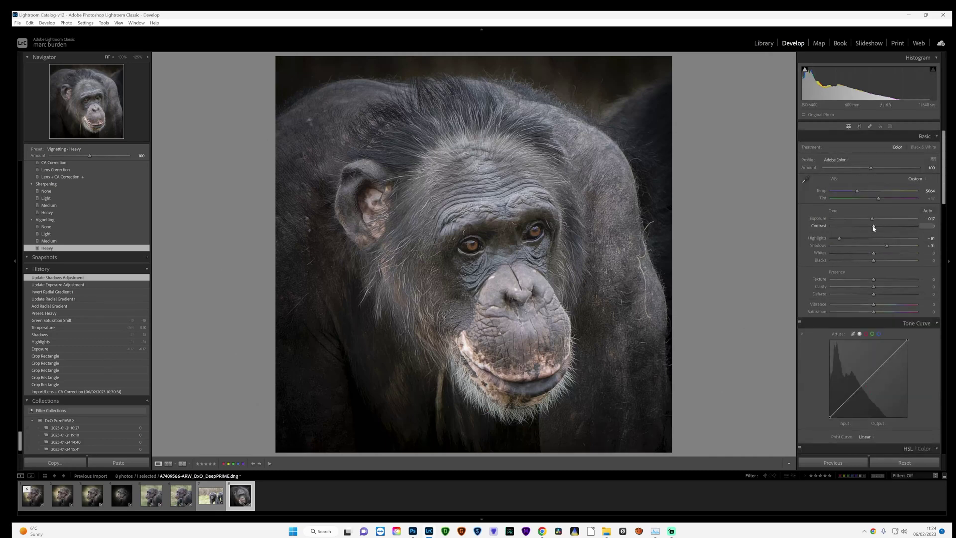
left_click_drag(874, 227, 880, 227)
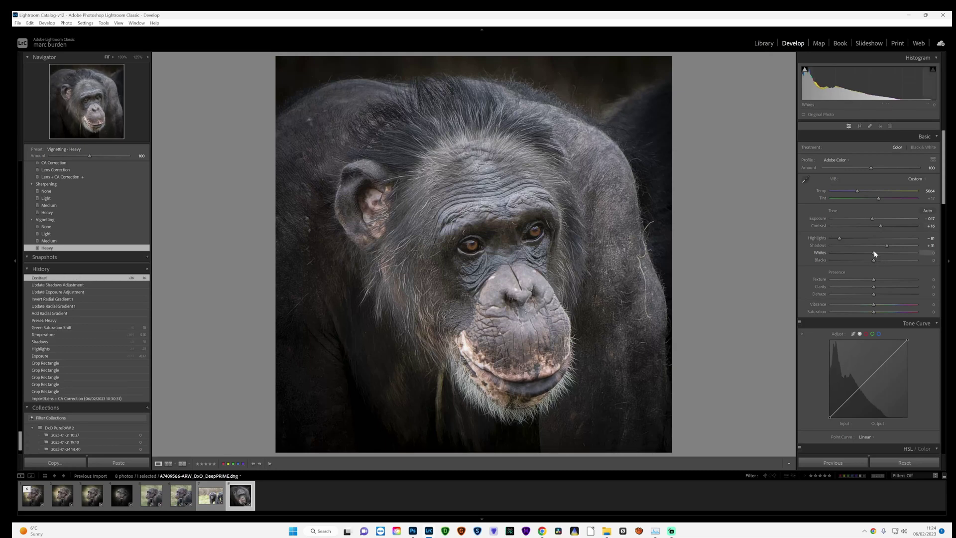
left_click_drag(880, 252, 879, 253)
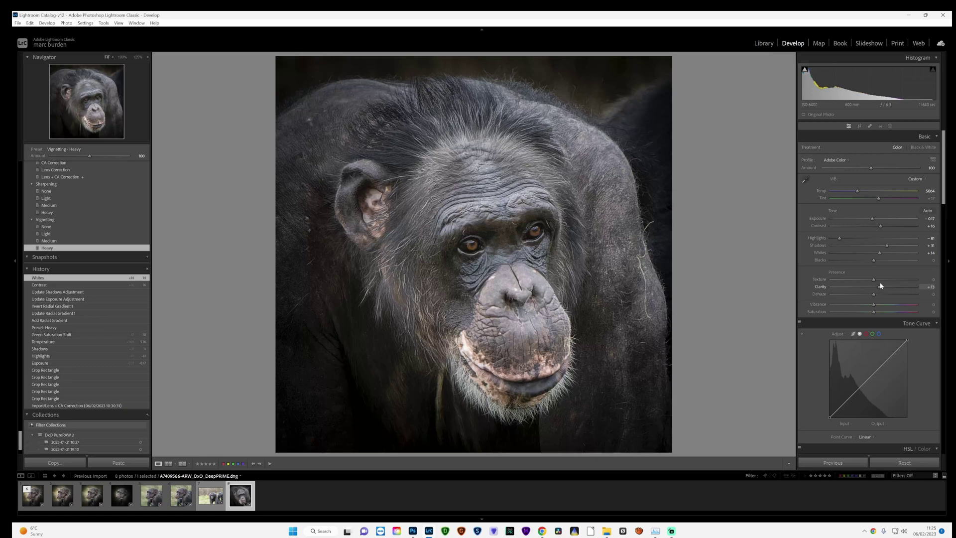
left_click_drag(879, 284, 879, 284)
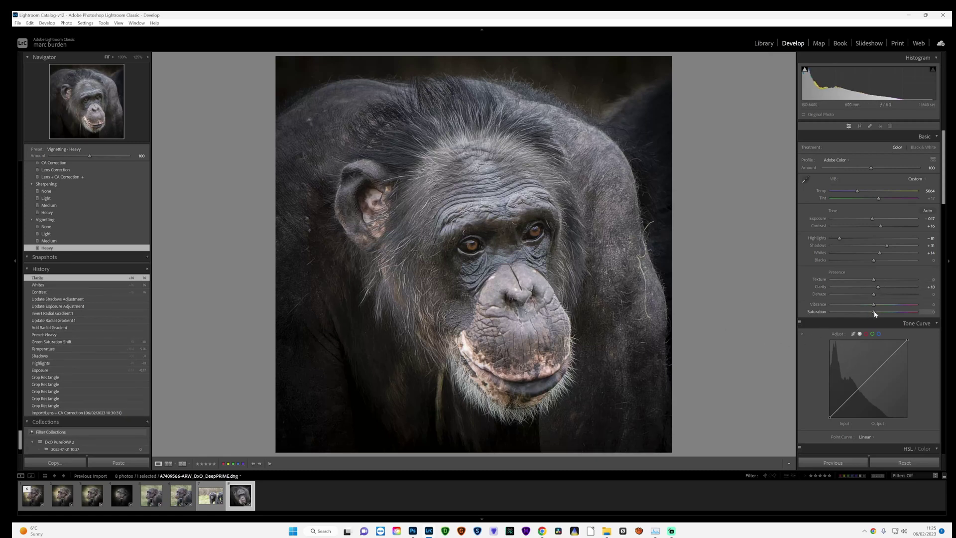
left_click_drag(877, 312, 880, 304)
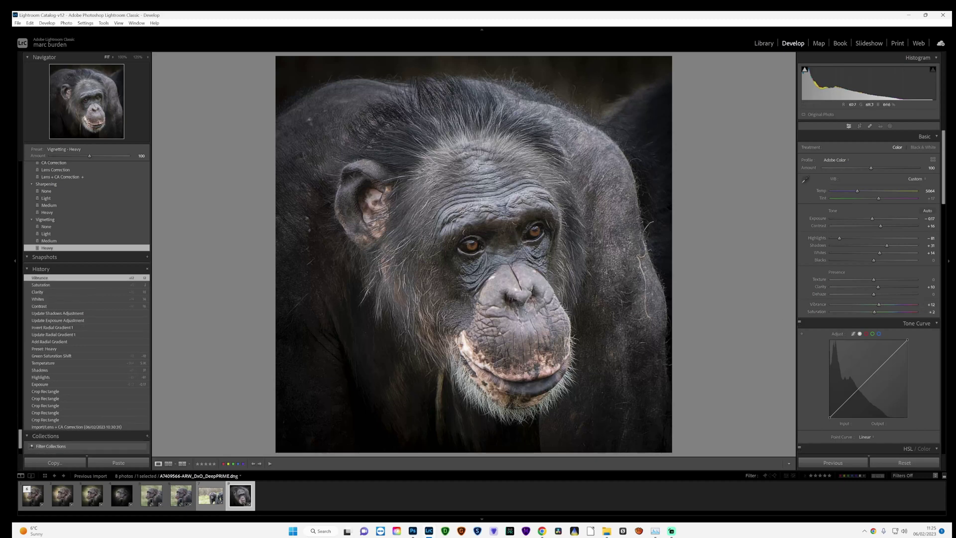
Send the portrait to Photoshop via Edit In > Photoshop.
right_click(447, 156)
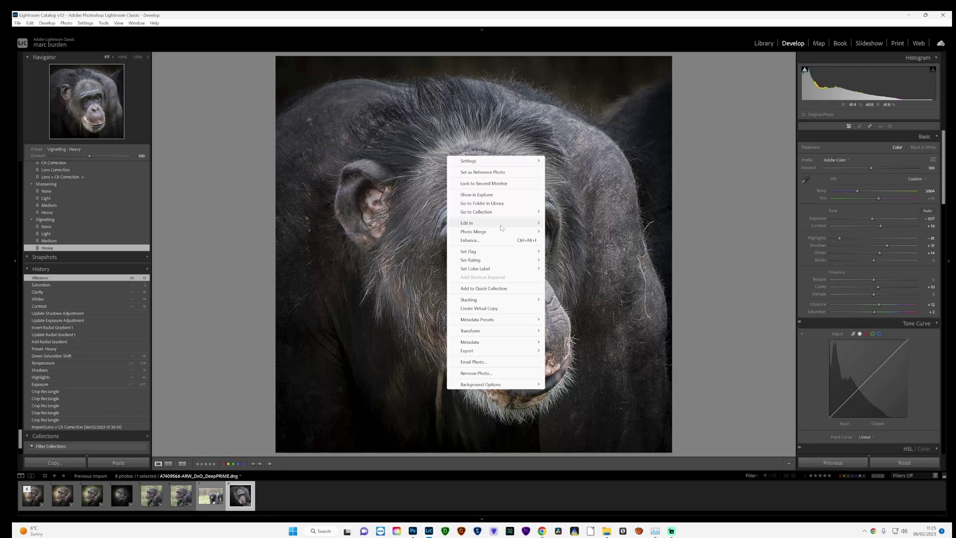
mouse_move(546, 224)
left_click(580, 225)
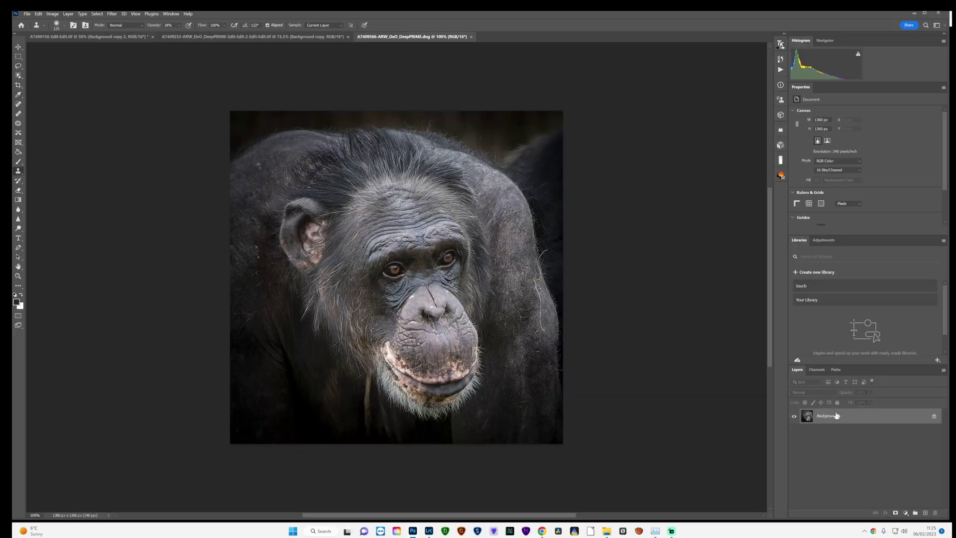
Duplicate the Background layer into a Background copy layer.
right_click(836, 416)
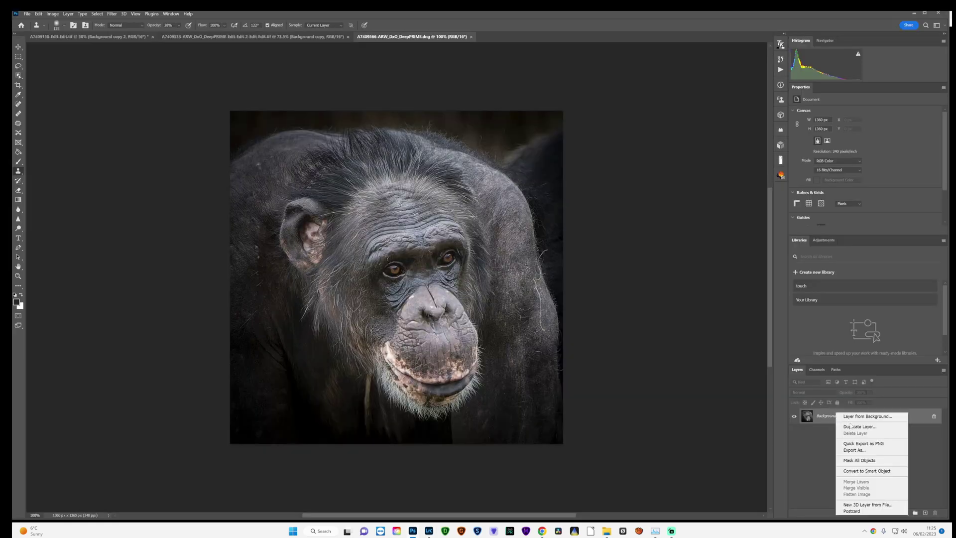
left_click(858, 427)
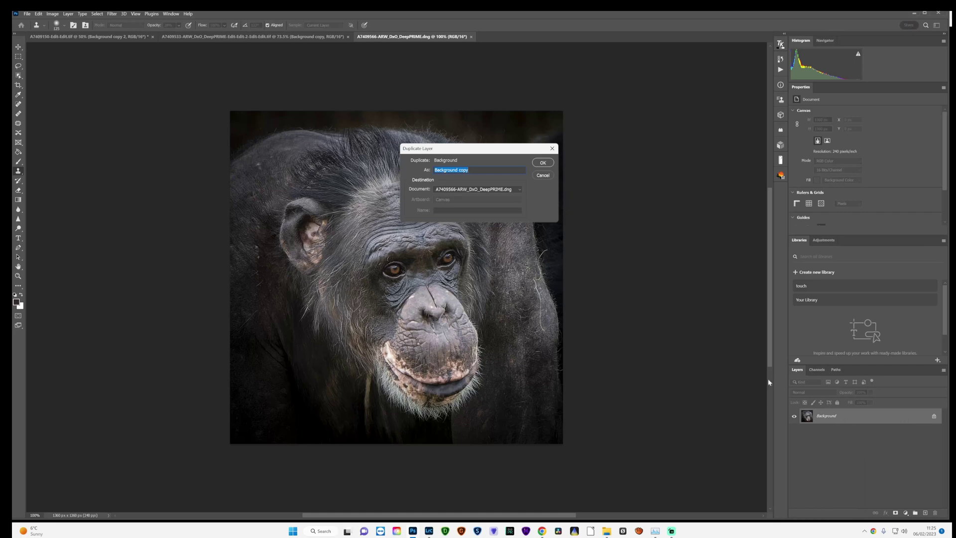
key("Return")
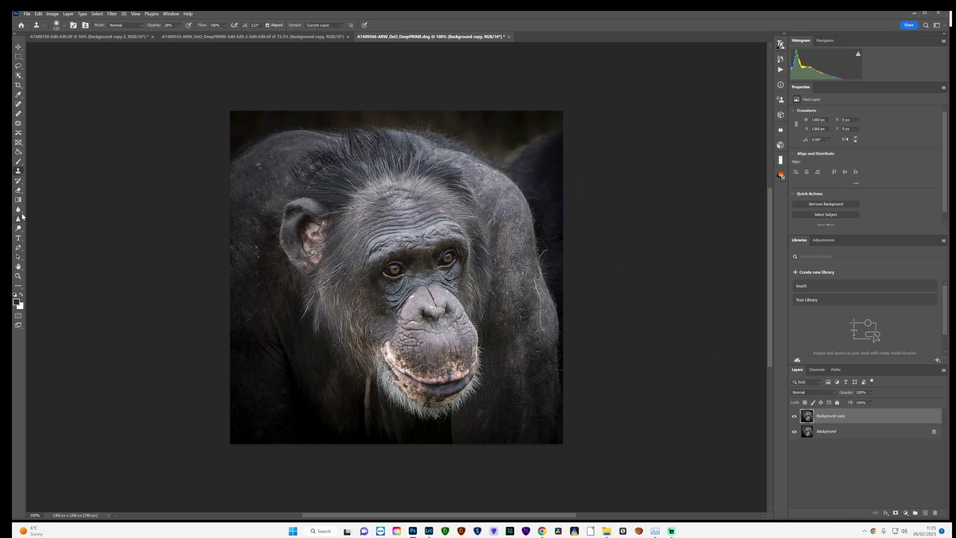
Select the Dodge Tool and shrink its brush size to 80.
left_click(19, 210)
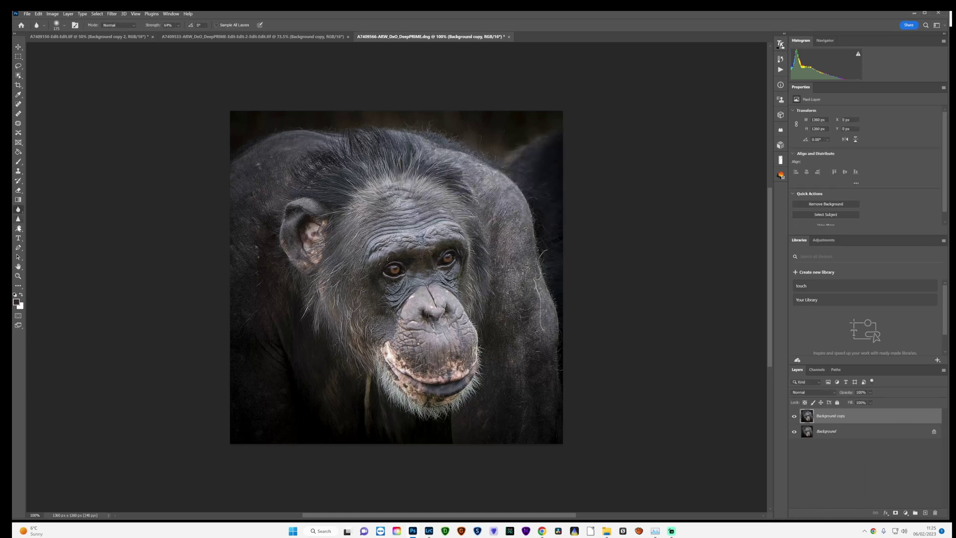
left_click(19, 229)
left_click(19, 229)
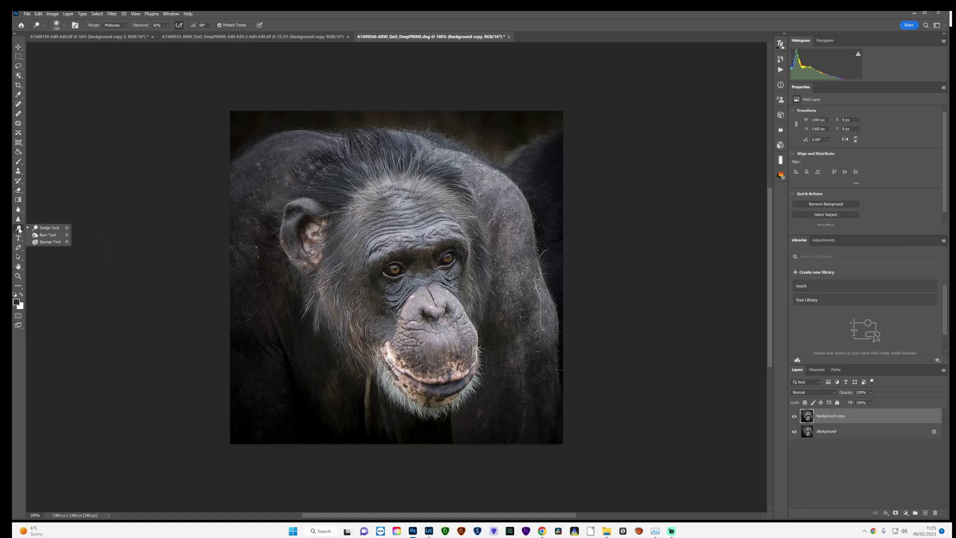
left_click(47, 228)
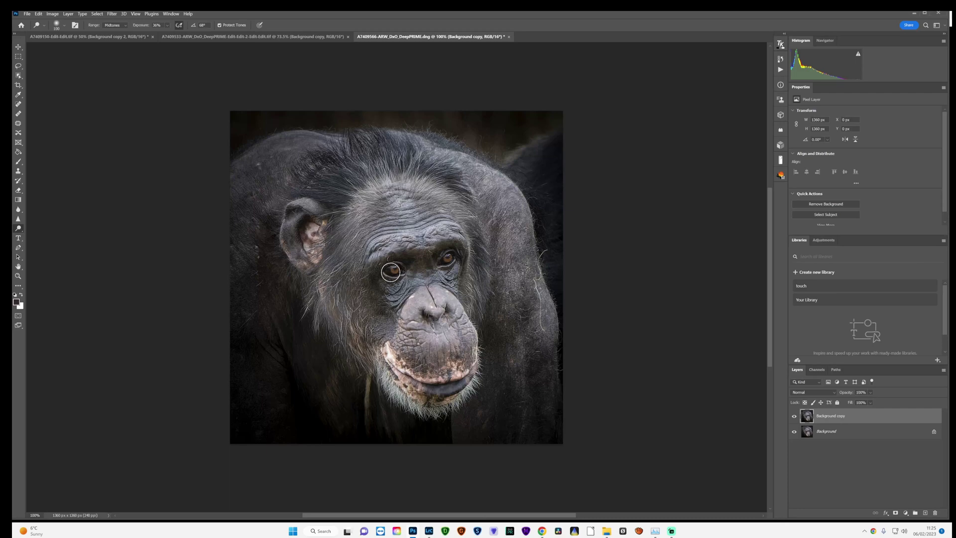
key("bracketleft")
key("bracketleft")
Duplicate Background copy to create Background copy 2.
right_click(841, 420)
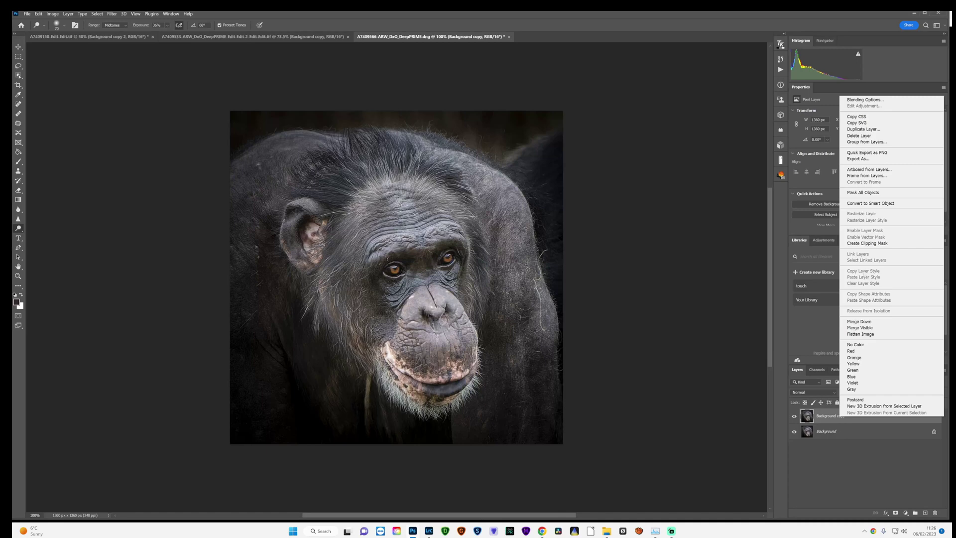
left_click(863, 129)
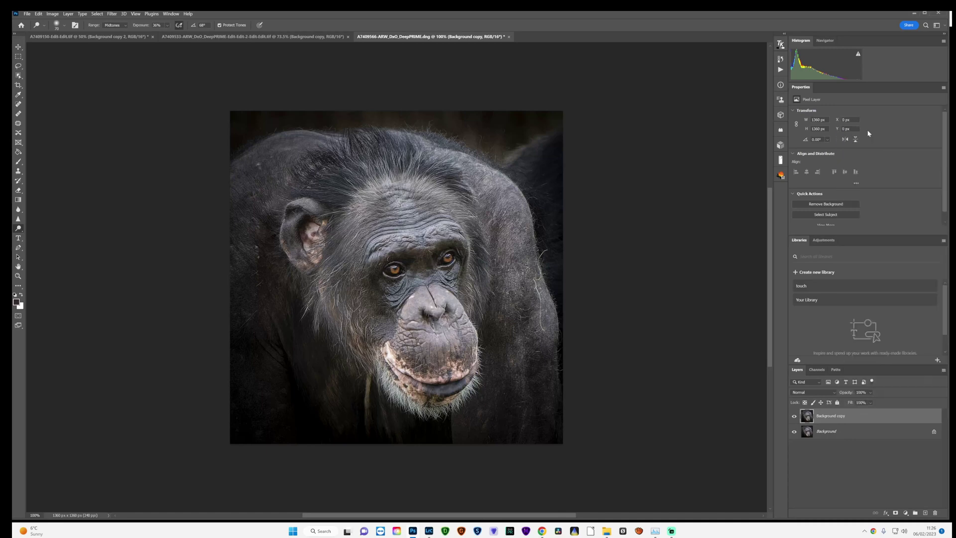
left_click(542, 163)
Apply Image > Auto Tone to the top layer and toggle it to compare.
left_click(52, 14)
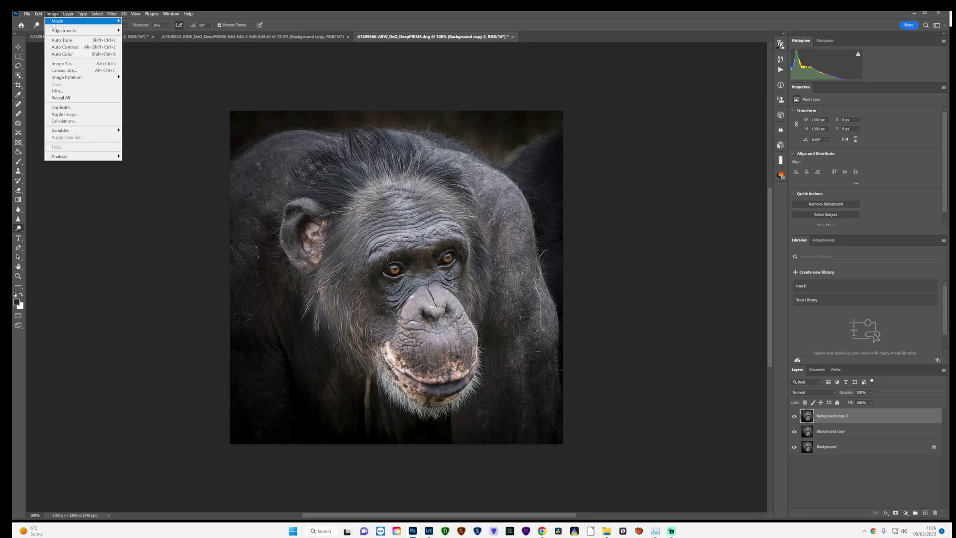
left_click(61, 41)
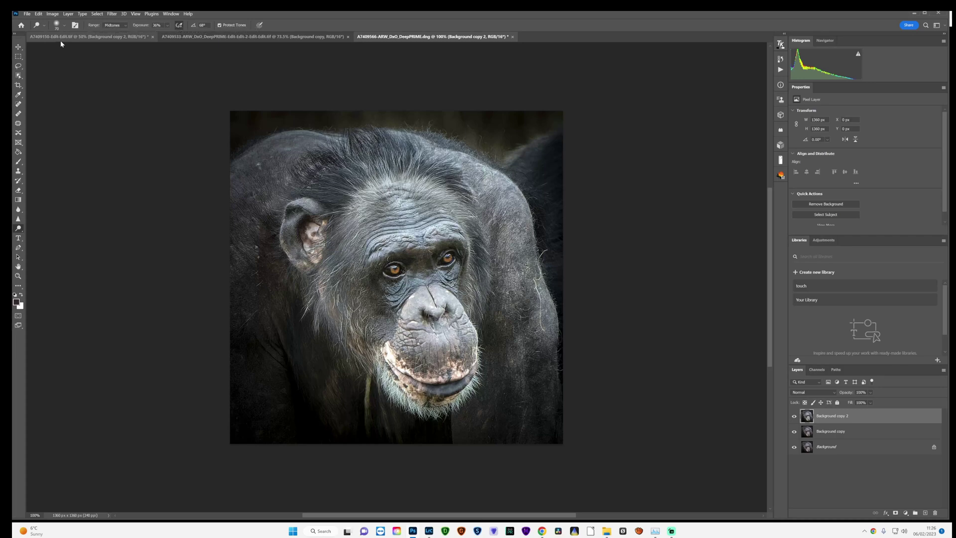
left_click(795, 417)
left_click(795, 418)
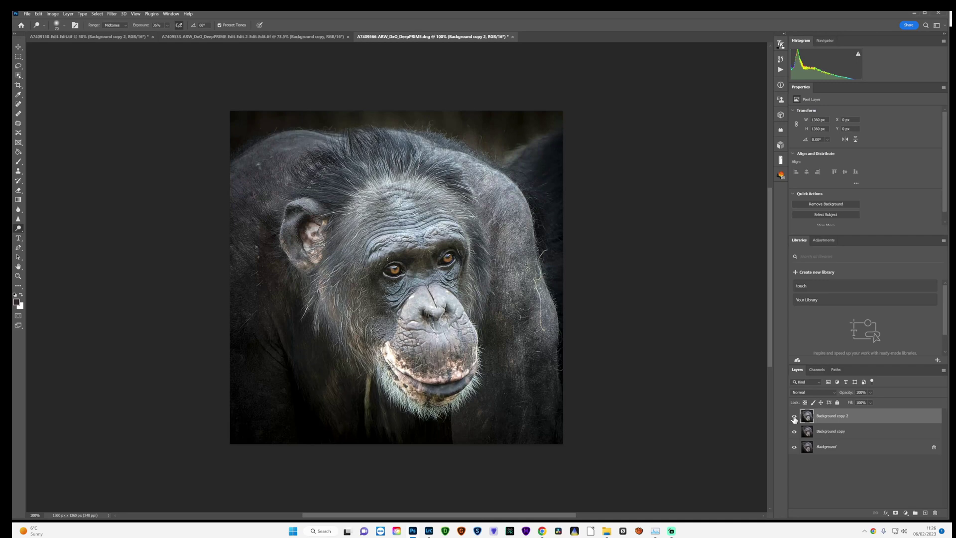
left_click(795, 417)
left_click(795, 418)
left_click(794, 417)
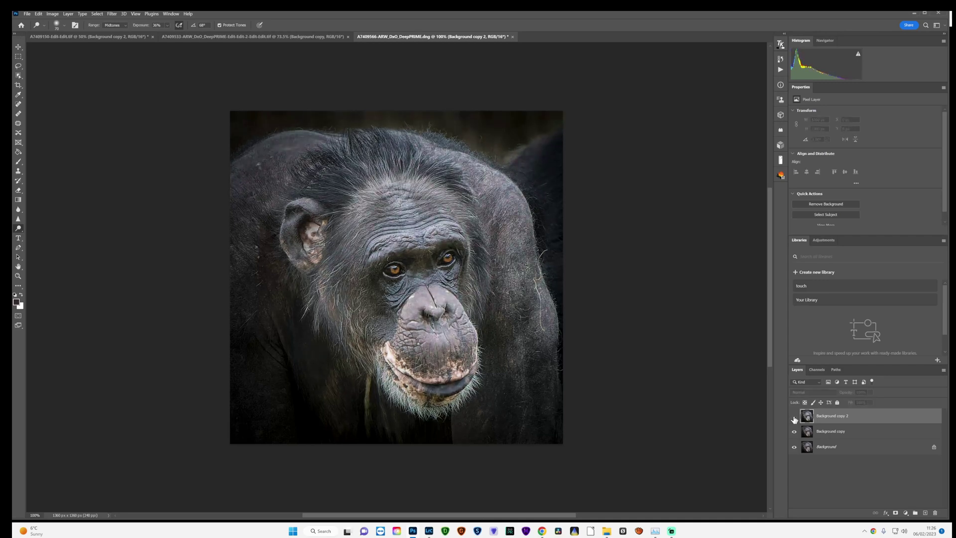
left_click(794, 417)
left_click(795, 417)
left_click(795, 418)
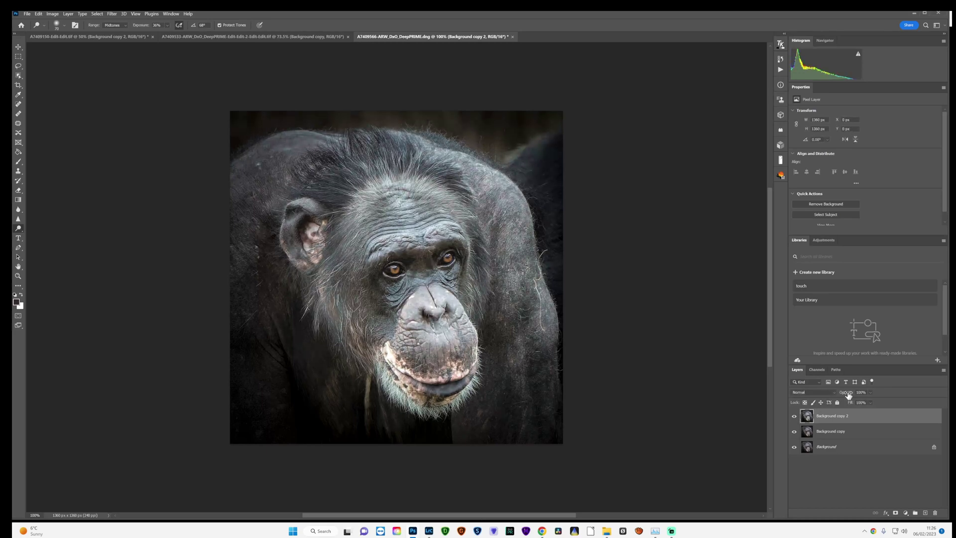
Lower Background copy 2's opacity to 9% and compare it on and off, leaving it visible.
left_click_drag(846, 395, 807, 415)
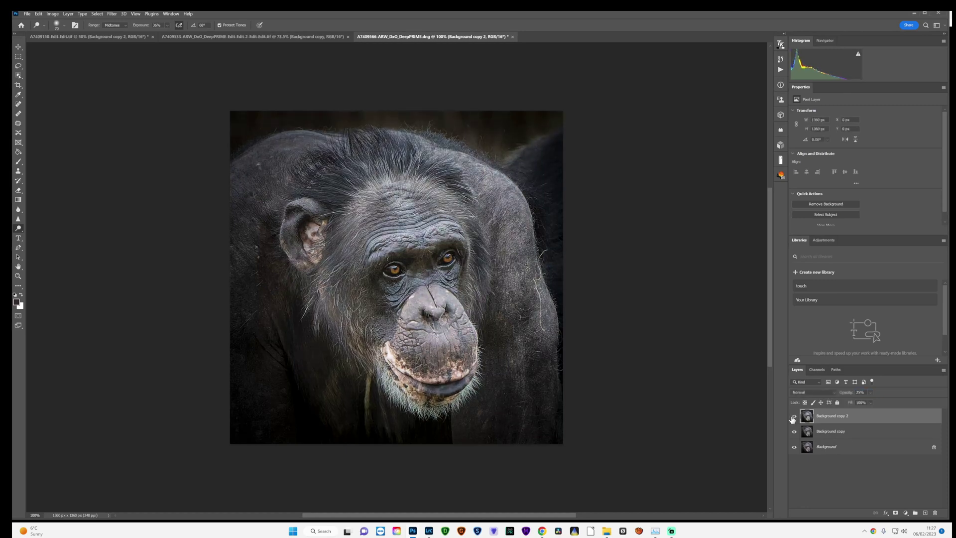
left_click(793, 417)
left_click(792, 419)
left_click(792, 419)
left_click(792, 419)
left_click(792, 420)
left_click(808, 423)
left_click(795, 419)
left_click(795, 419)
left_click(795, 419)
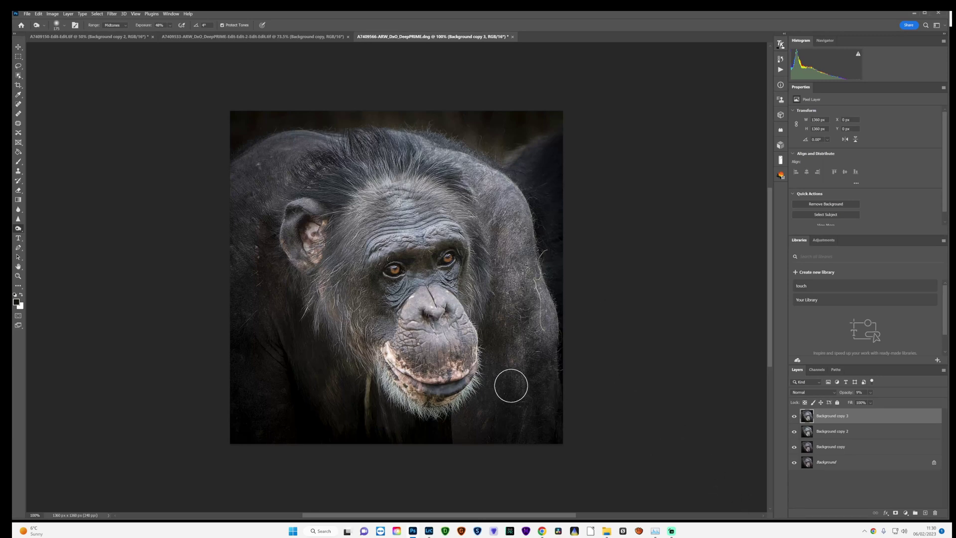
Flatten all layers, duplicate the flattened Background into a Background copy, and pick the Brush tool.
right_click(852, 467)
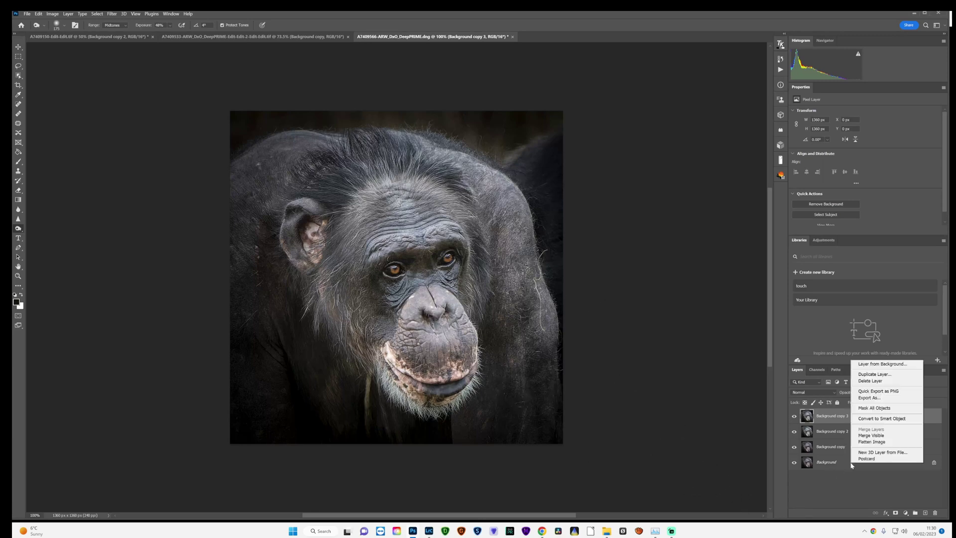
left_click(879, 457)
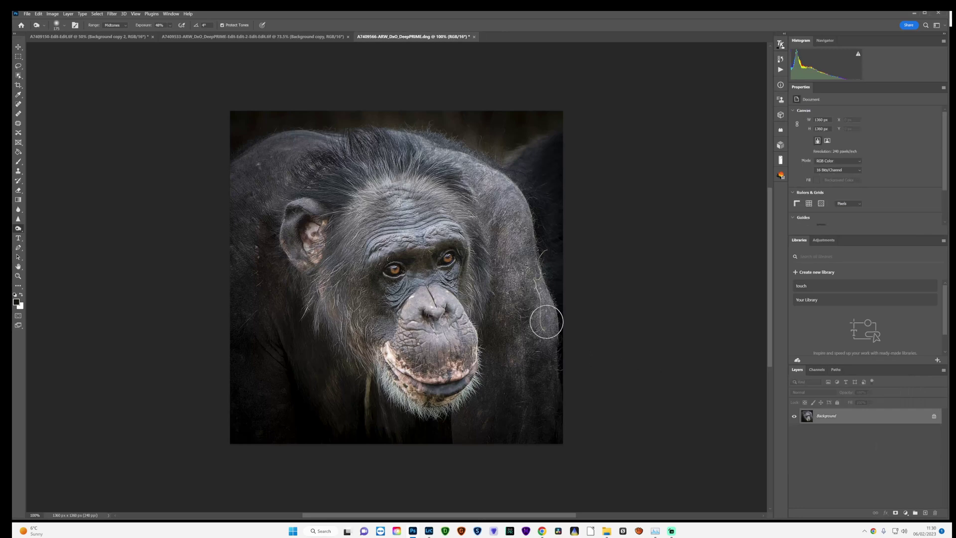
right_click(845, 417)
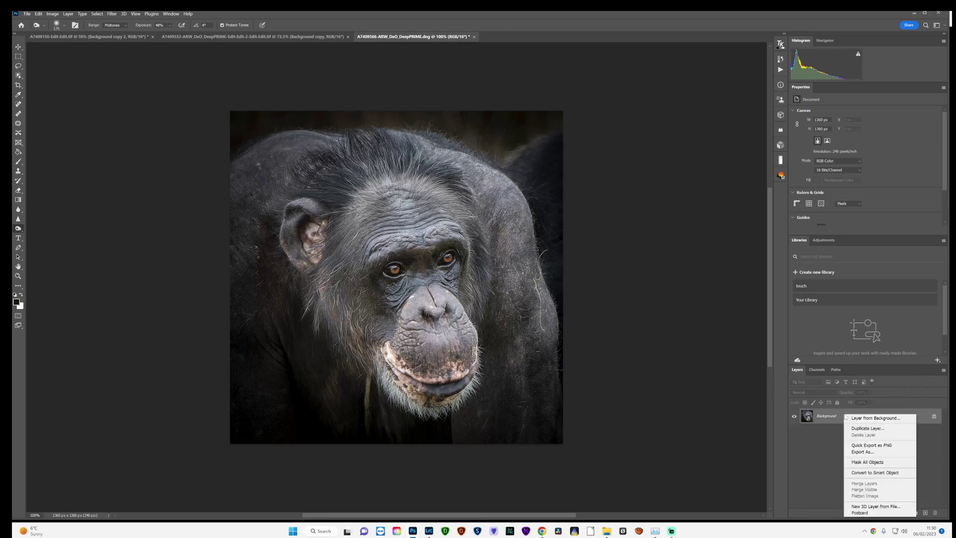
left_click(867, 428)
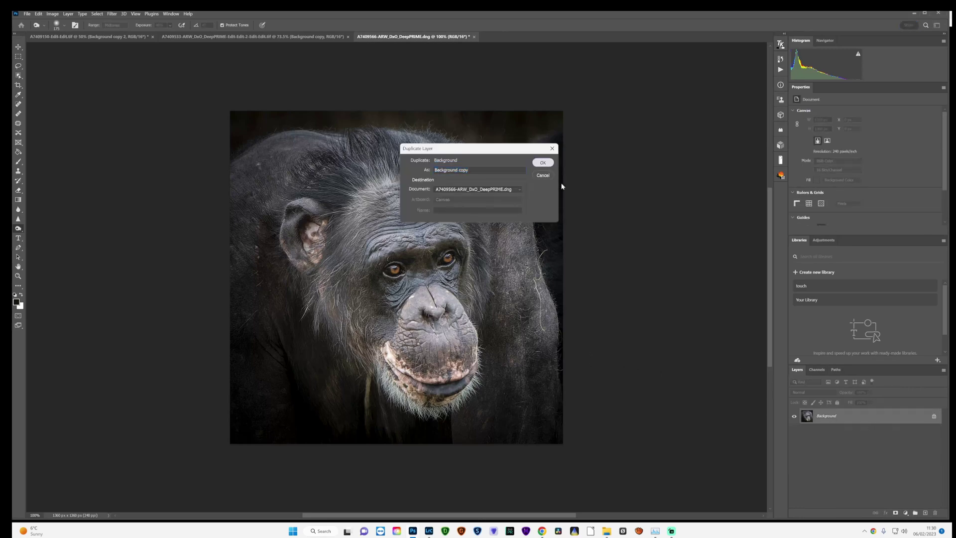
left_click(542, 163)
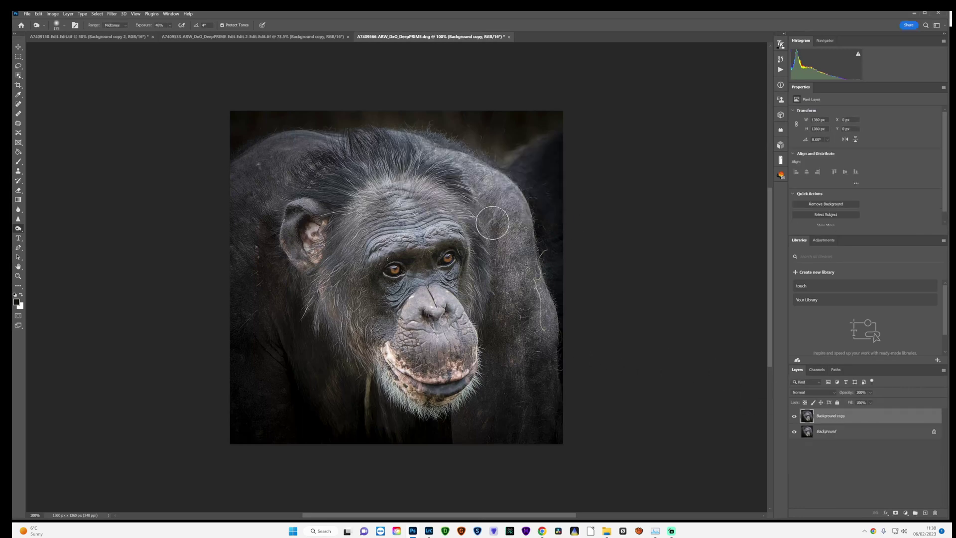
left_click(19, 162)
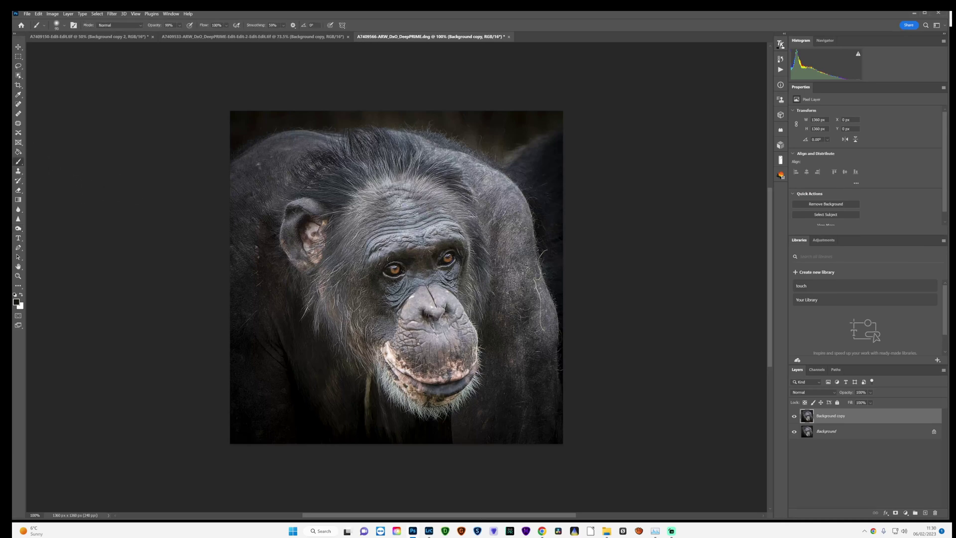
Sample the dark background colour beside the chimp to paint with.
left_click(525, 128, "alt")
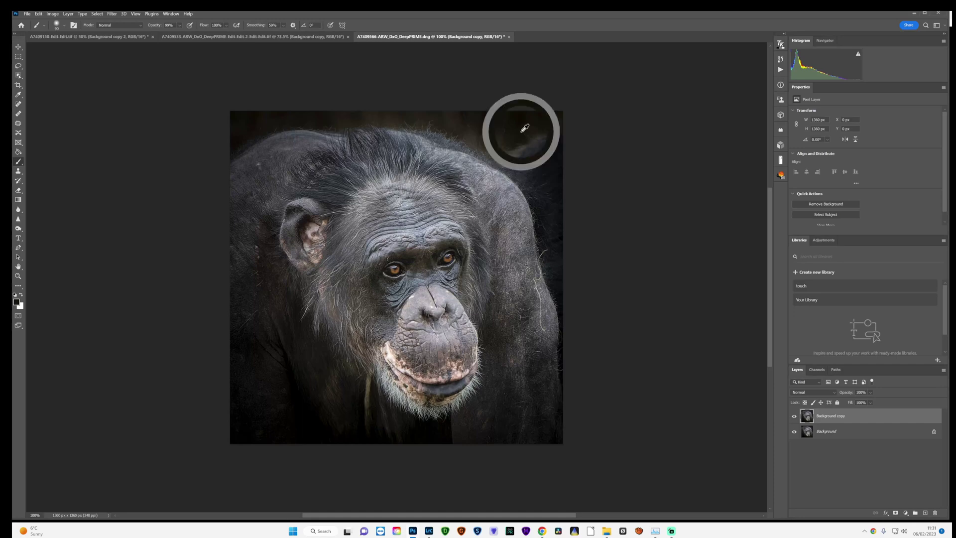
left_click(519, 125, "alt")
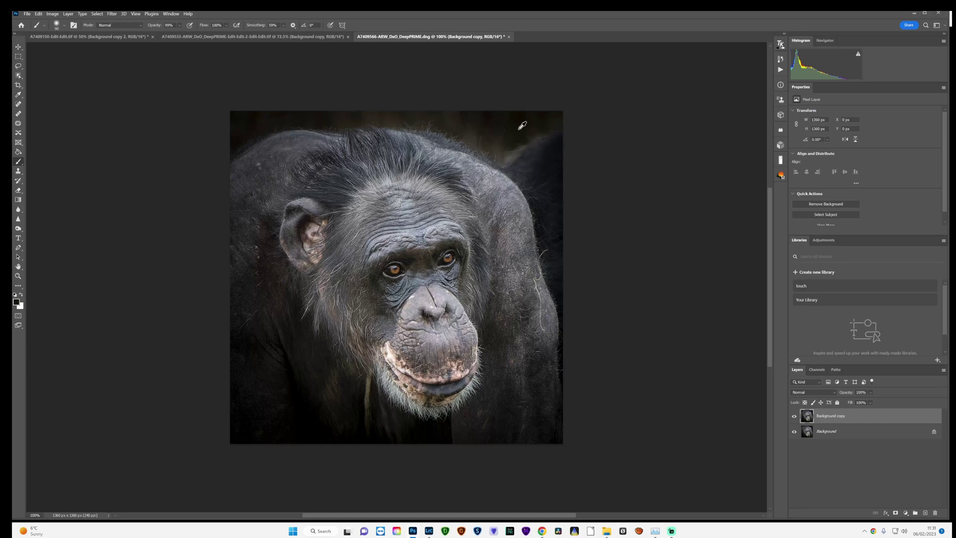
left_click(521, 126, "alt")
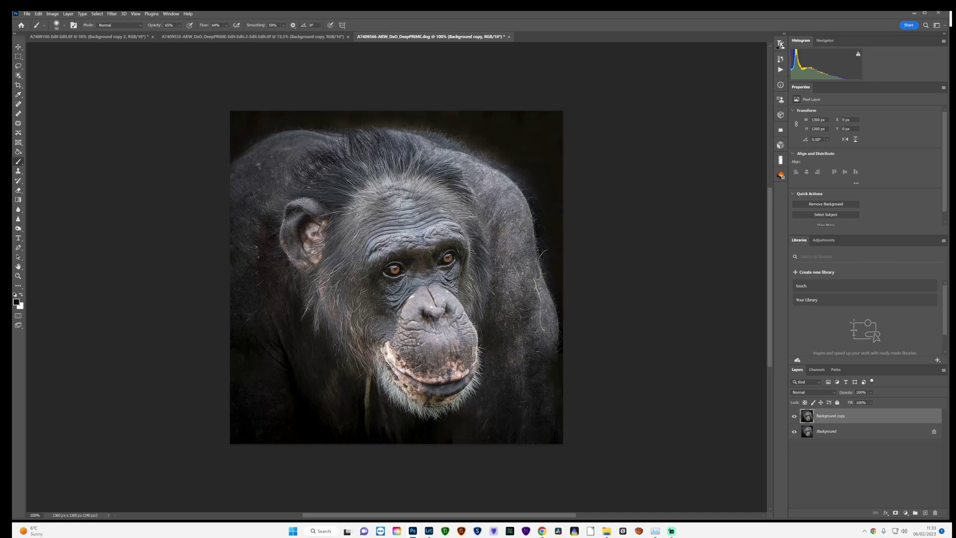
Duplicate into Background copy 2 and sharpen the chimp's nose and mouth with the Sharpen tool.
right_click(845, 419)
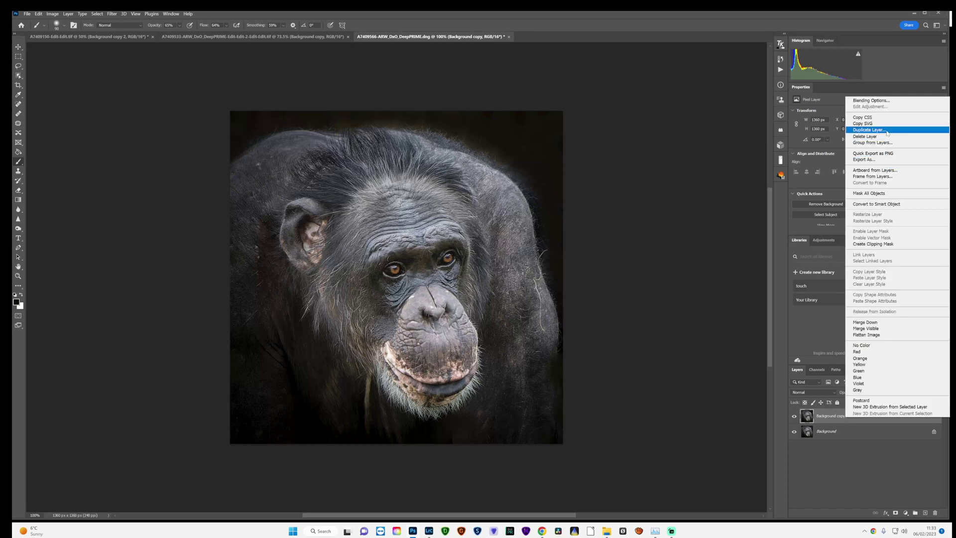
left_click(885, 131)
left_click(542, 163)
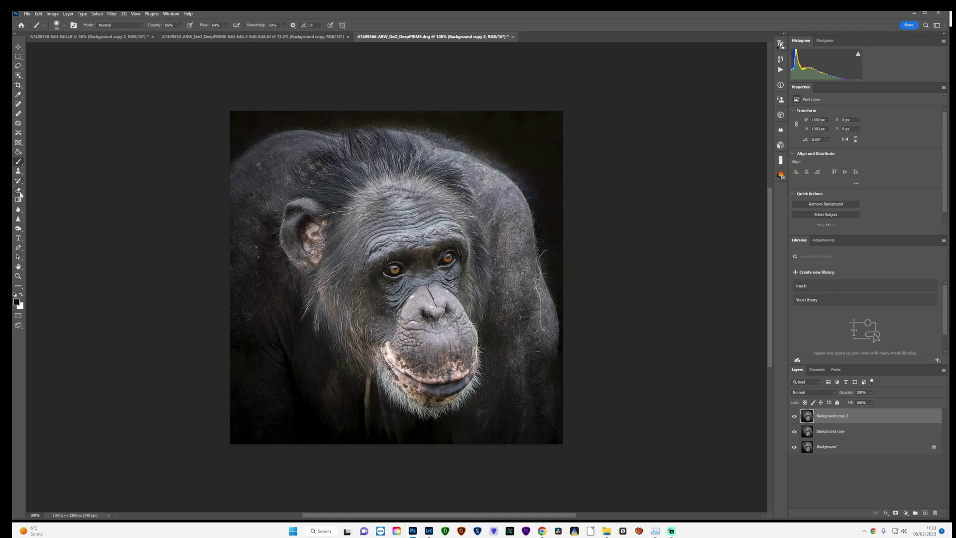
left_click(18, 219)
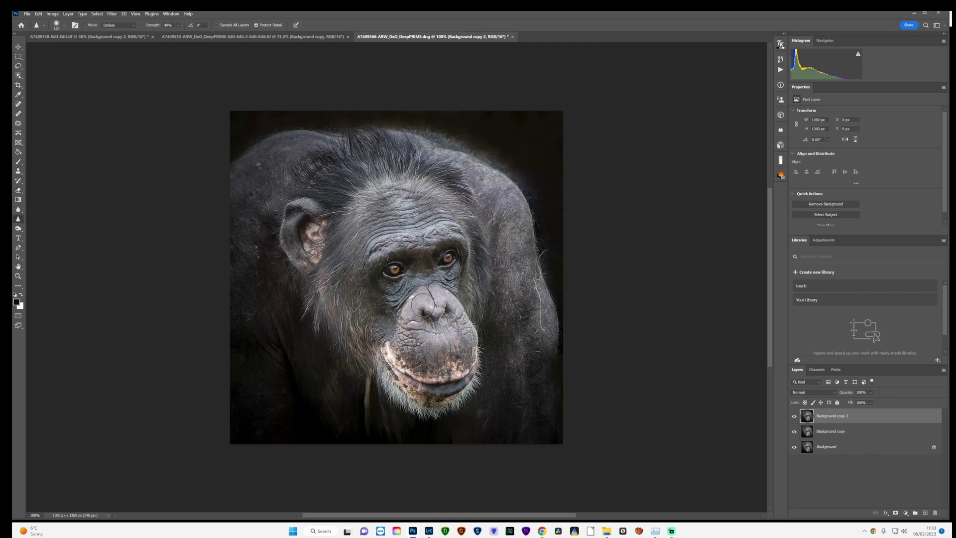
mouse_move(423, 304)
left_mouse_down()
mouse_move(436, 312)
mouse_move(427, 329)
left_mouse_up()
Switch to the Content-Aware Spot Healing Brush and shrink it to heal small specks.
left_click(18, 104)
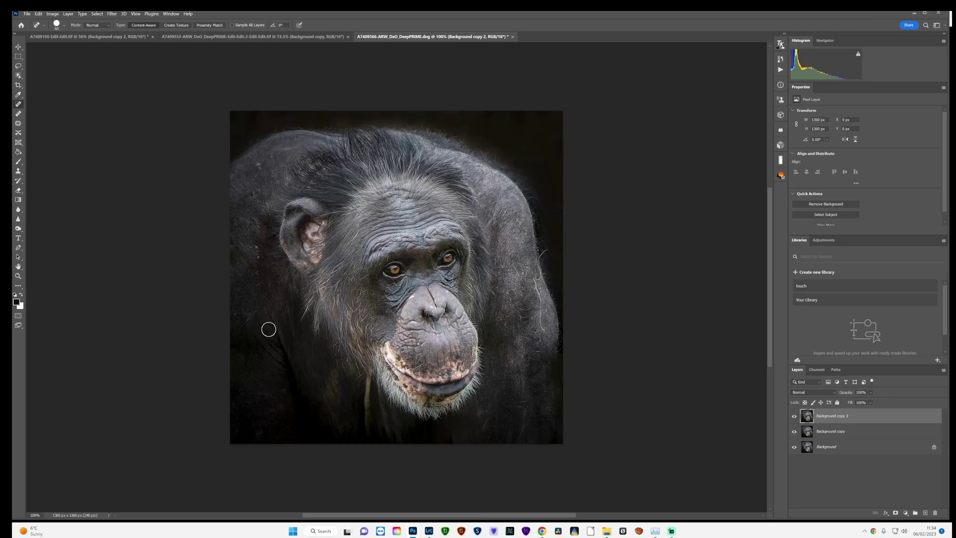
key("bracketleft")
Save the edits as A7409566-ARW_DxO_DeepPRIME-Edit.tif and return to Lightroom Classic.
left_click(28, 14)
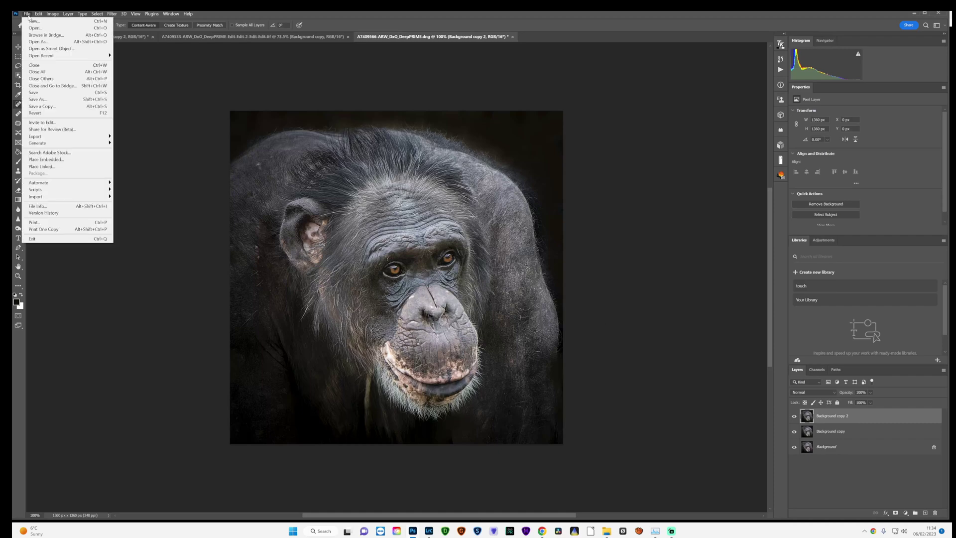
left_click(77, 95)
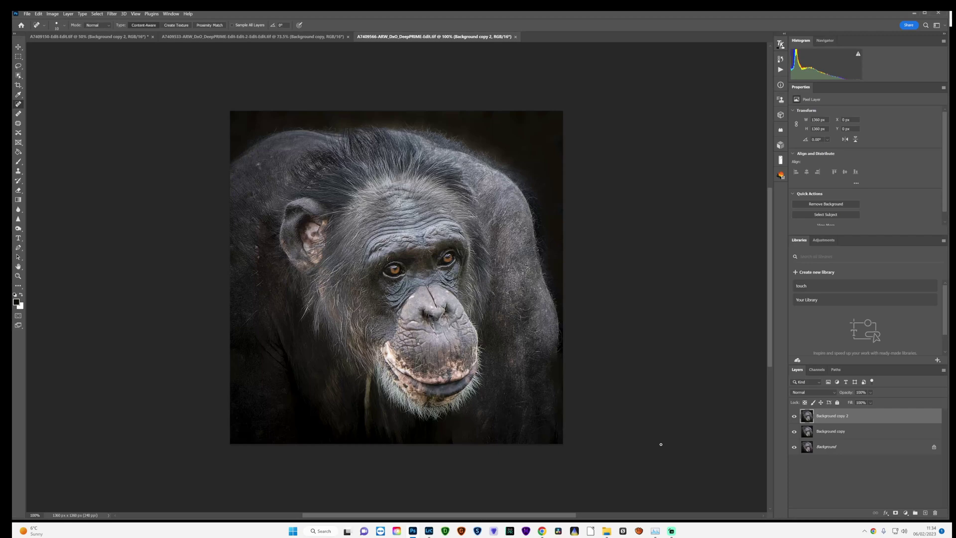
left_click(429, 532)
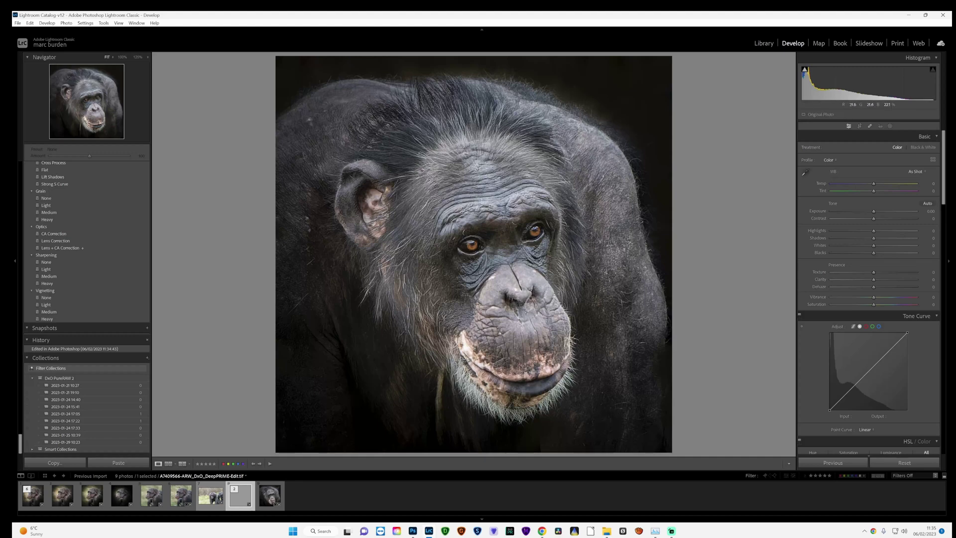
Send the chimp photo to Topaz DeNoise AI as a copy with Lightroom adjustments.
right_click(412, 141)
mouse_move(448, 208)
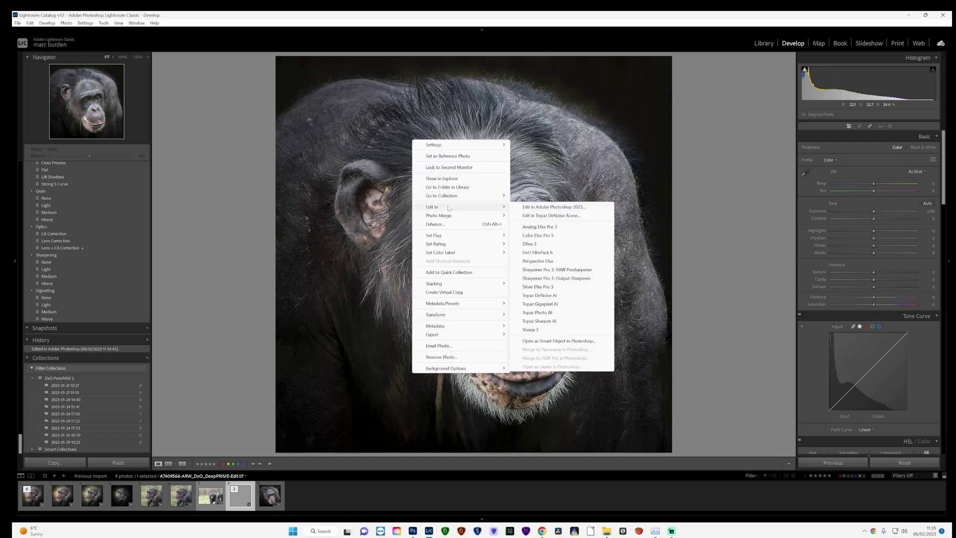
left_click(558, 297)
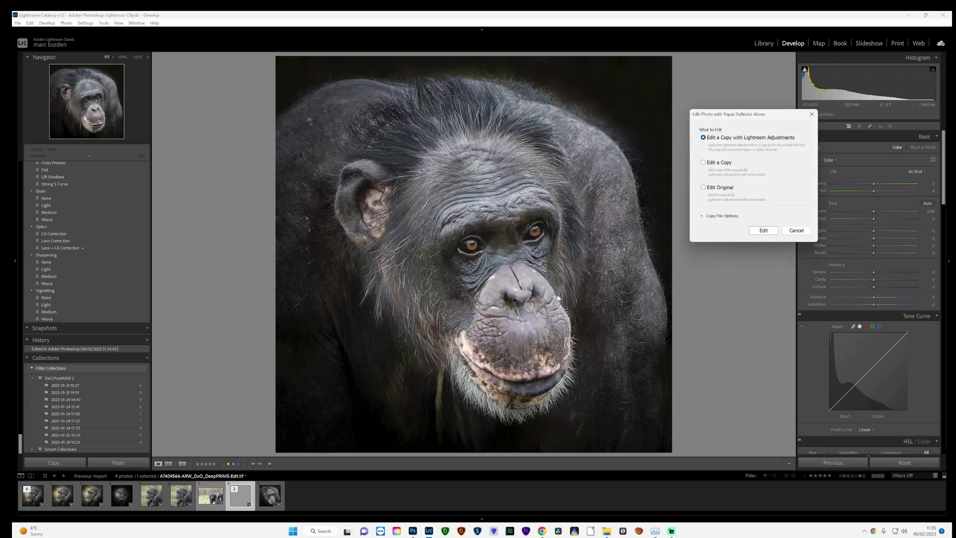
left_click(764, 232)
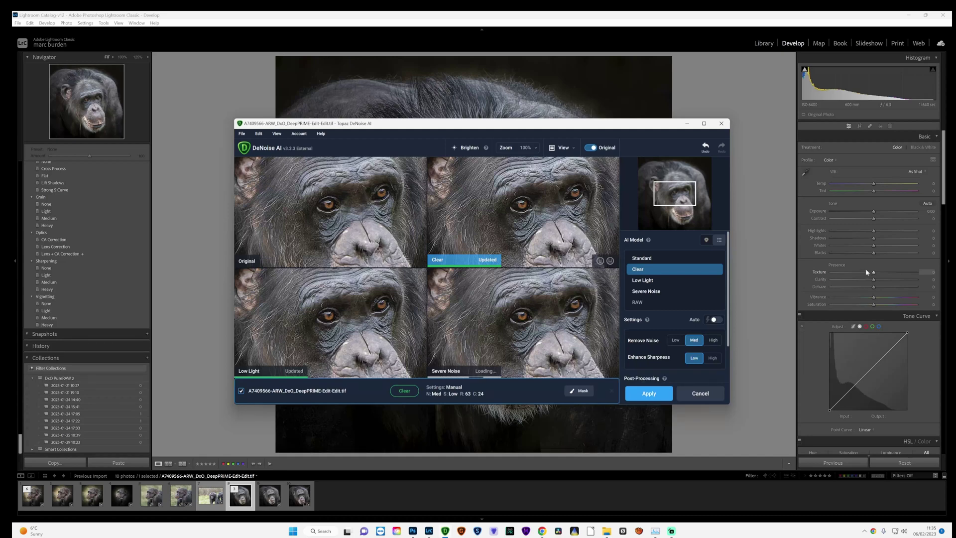
Denoise with the Low Light model at Enhance Sharpness 10 and apply back to Lightroom.
scroll(866, 350, "down", 3)
scroll(866, 350, "down", 5)
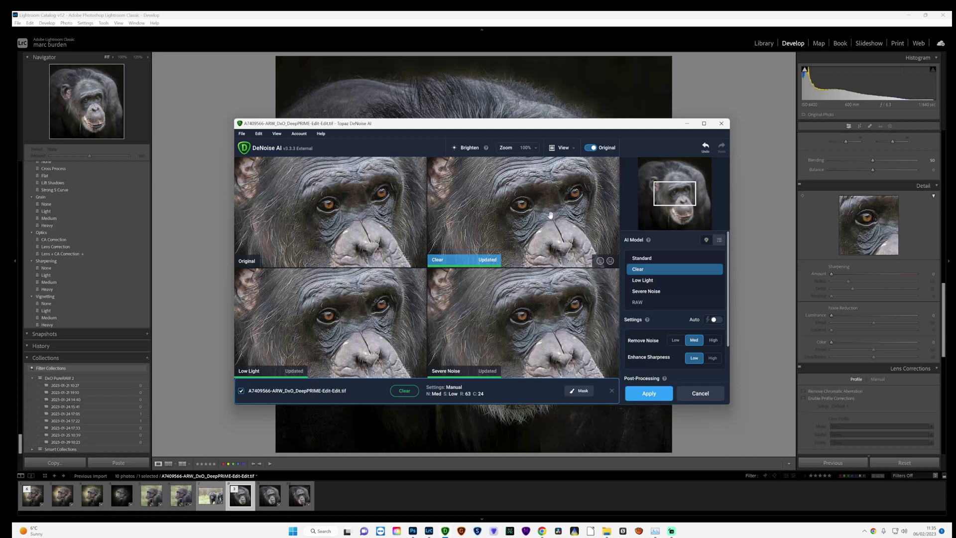
left_click(643, 280)
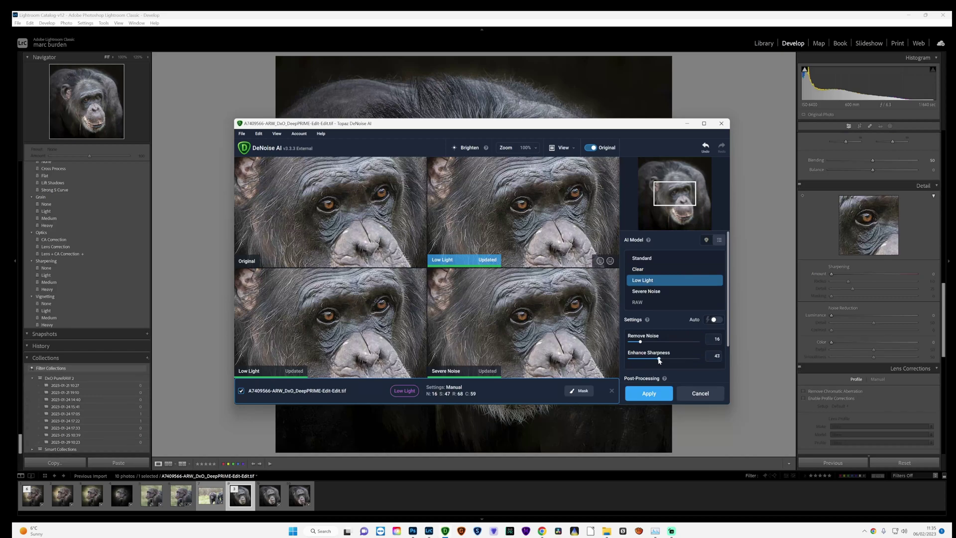
left_click_drag(659, 360, 636, 356)
left_click(646, 396)
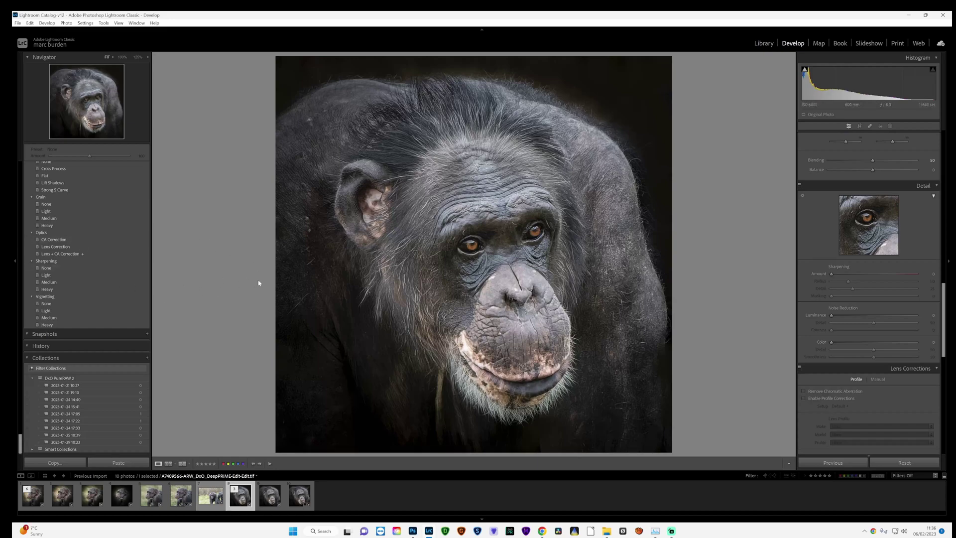
scroll(80, 271, "up", 5)
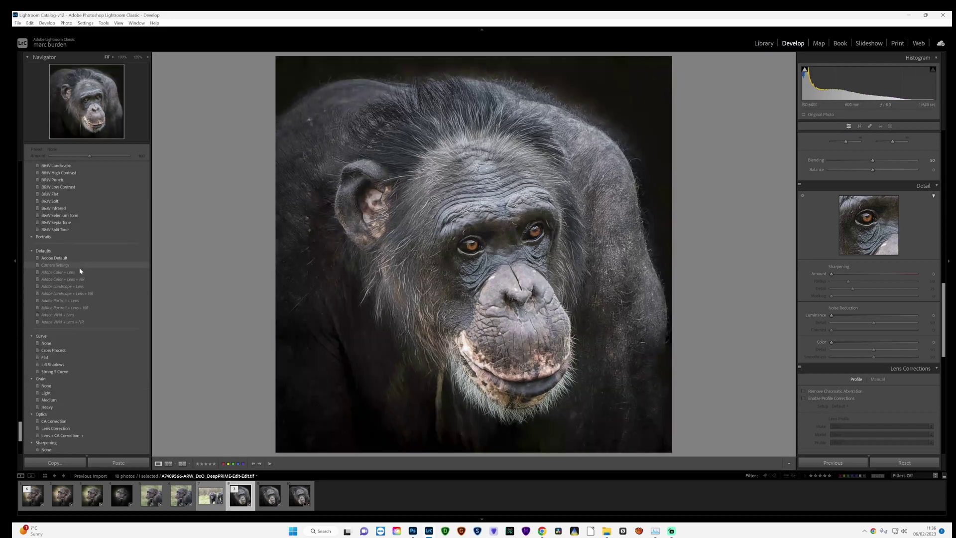
scroll(79, 271, "up", 3)
scroll(80, 271, "up", 5)
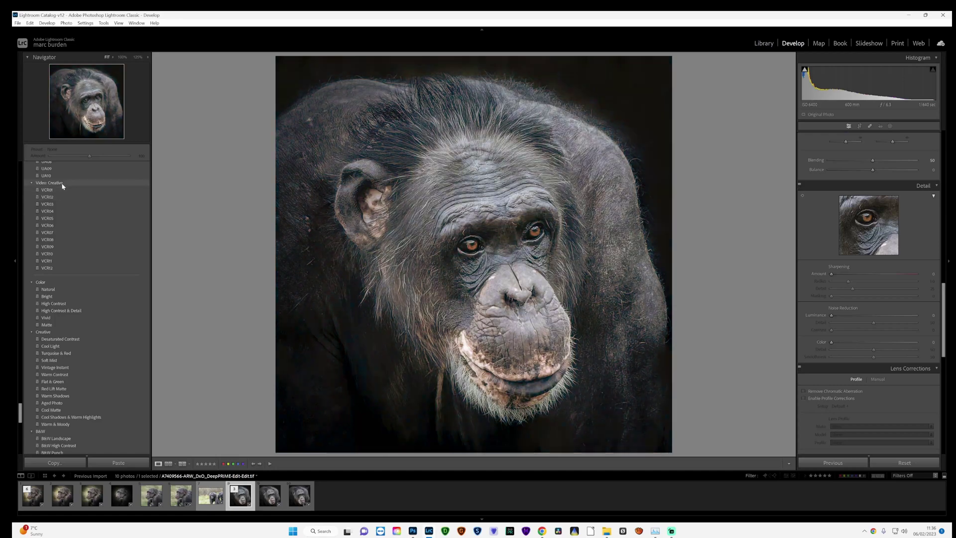
scroll(63, 192, "up", 3)
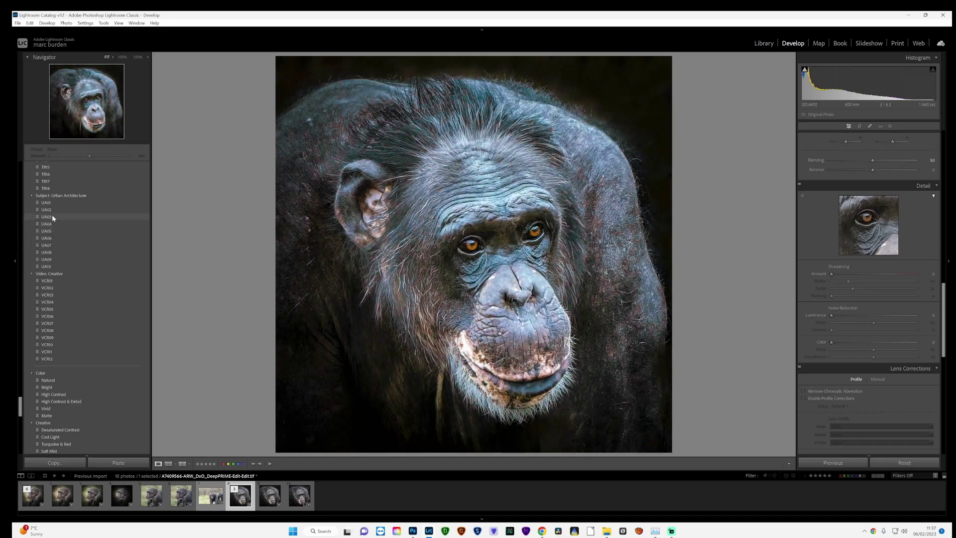
scroll(53, 217, "up", 5)
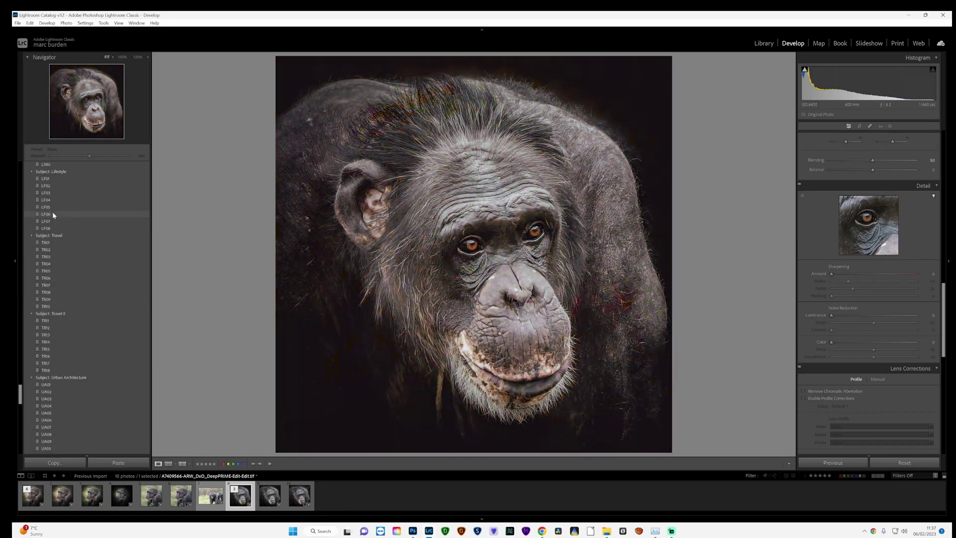